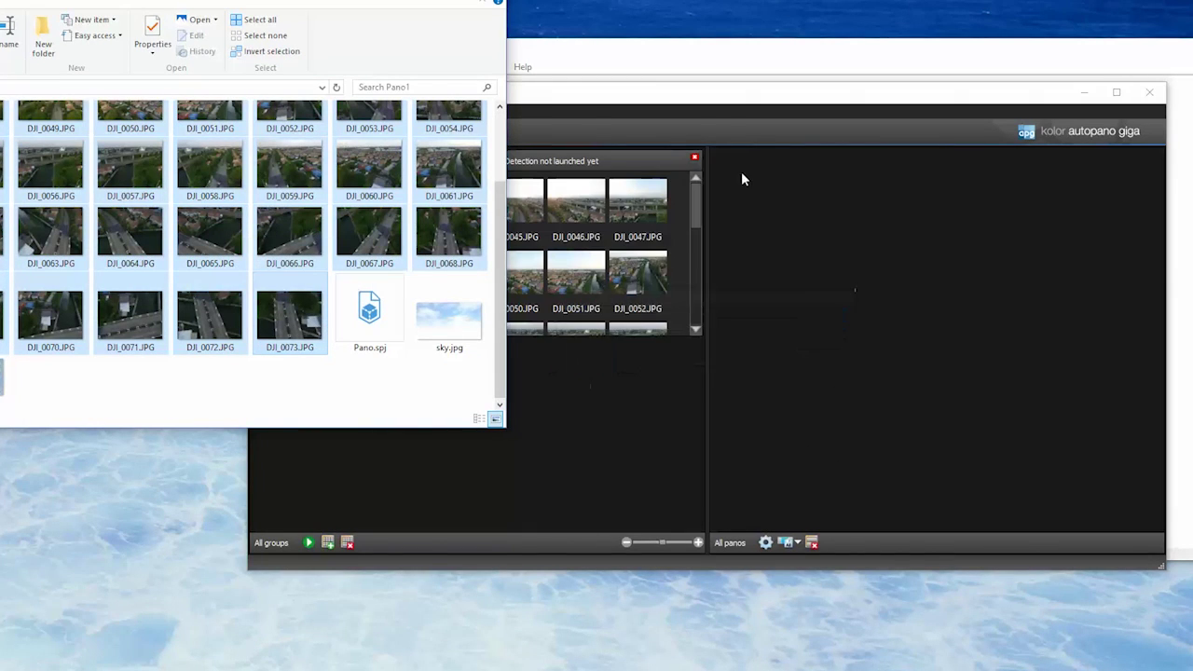
Step: Bring the Autopano Giga window into clear view and run panorama detection on the DJI images loaded in Group 0
left_click(667, 93)
left_click_drag(667, 93, 529, 55)
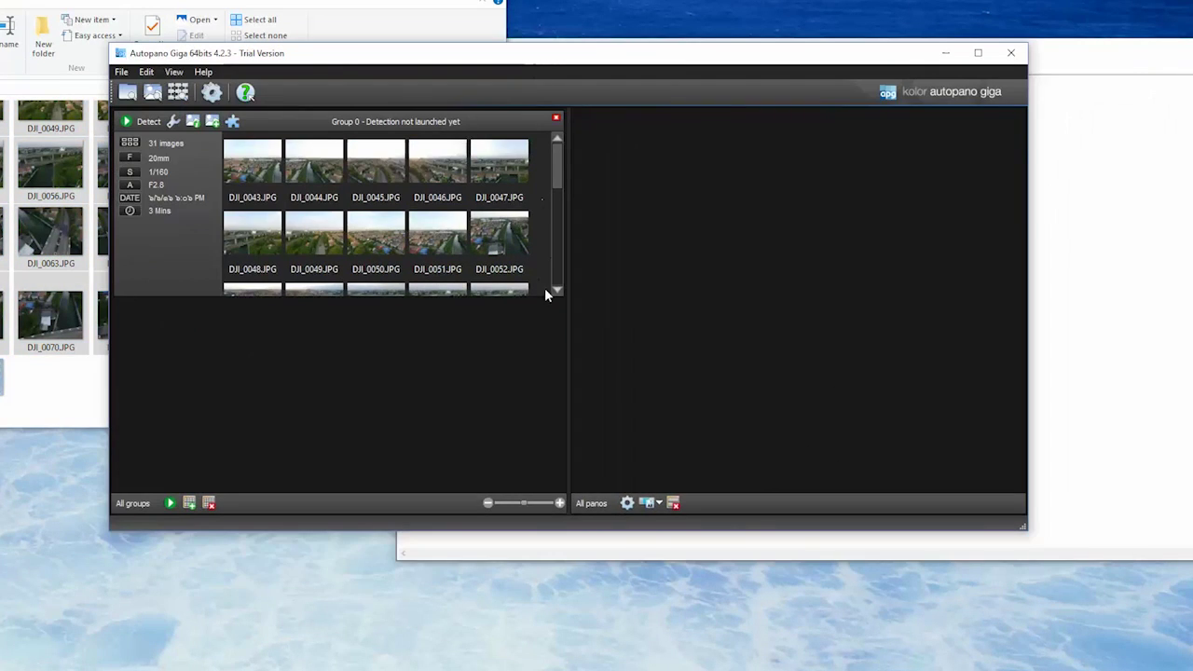
left_click_drag(556, 151, 543, 125)
left_click(447, 254)
scroll(285, 191, "down", 5)
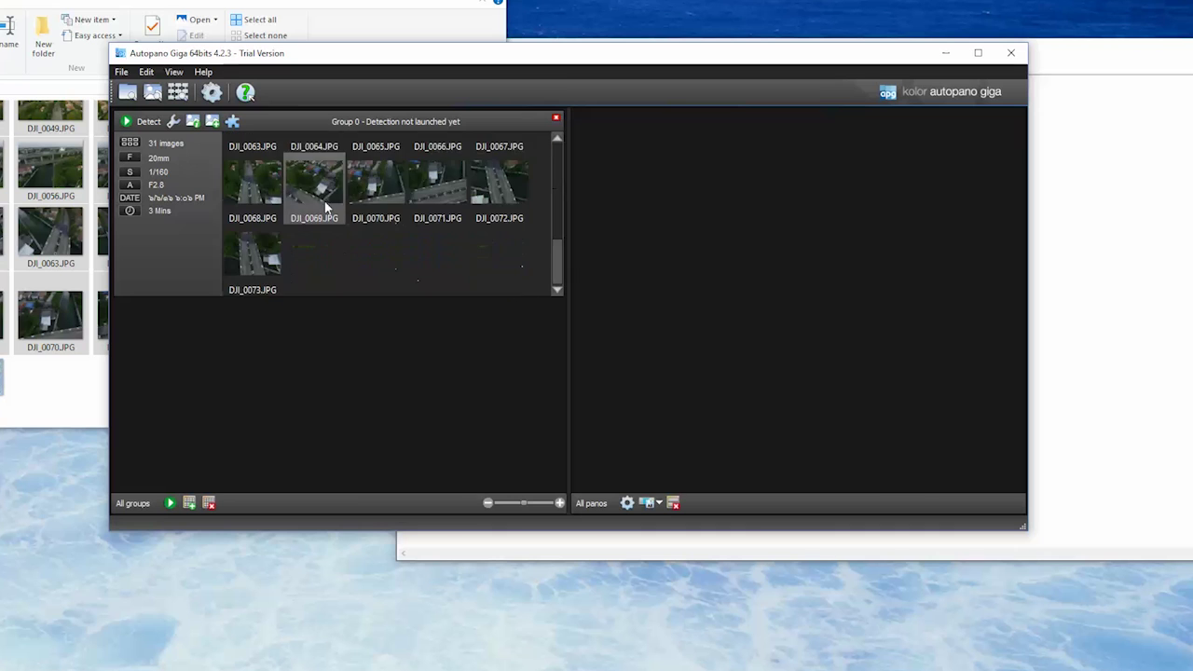
scroll(270, 234, "up", 5)
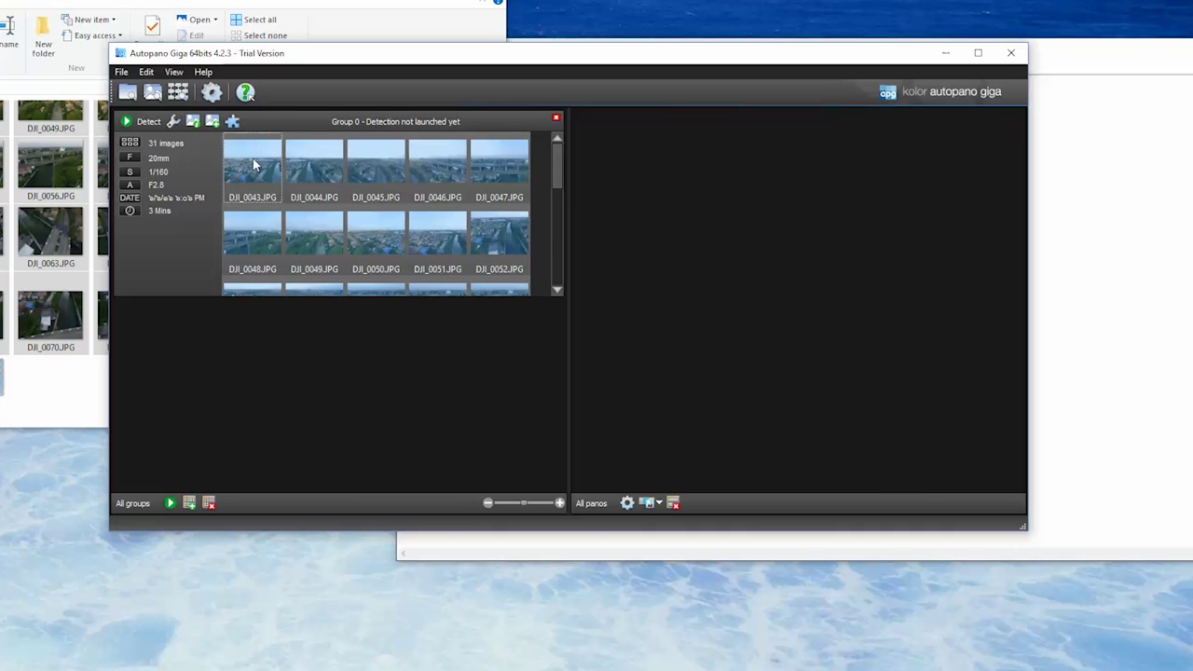
left_click(143, 121)
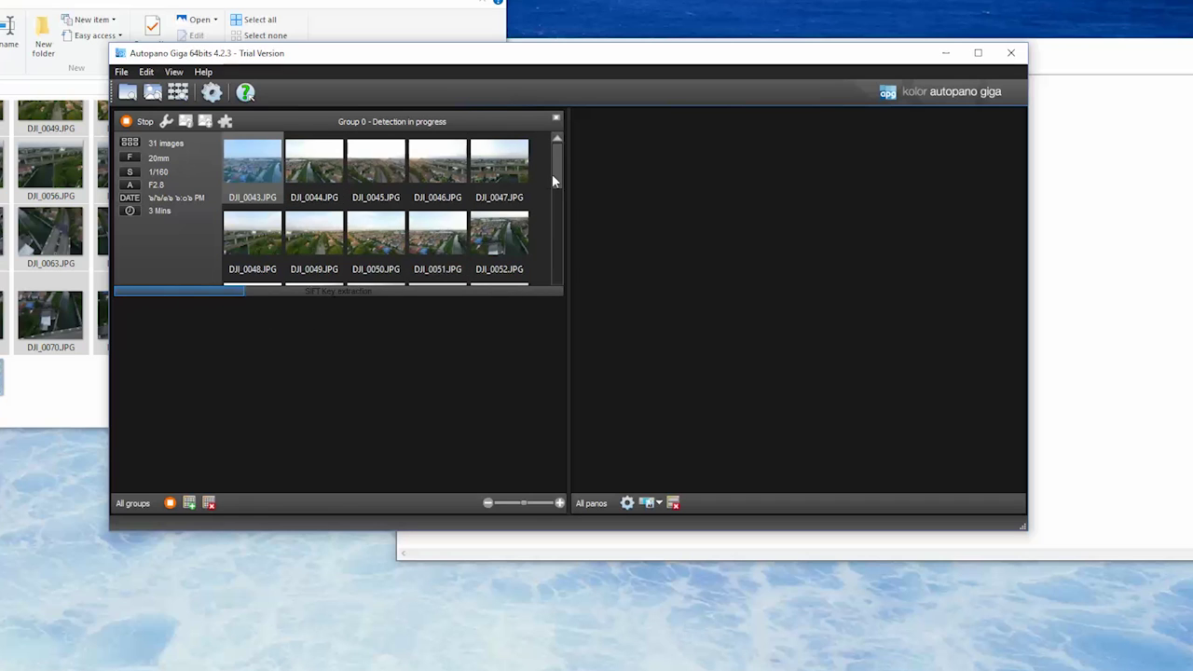
left_click(559, 225)
left_click(554, 285)
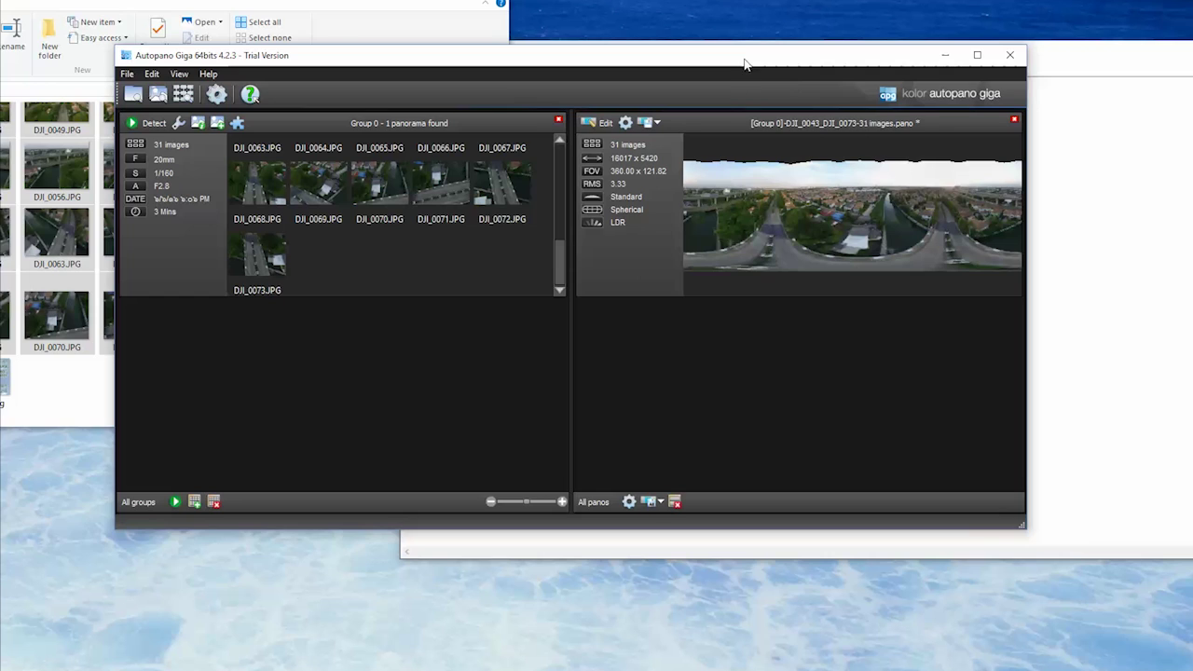
Step: Open the detected panorama for editing and set its crop zone to Full sphere (360x180)
left_click_drag(745, 58, 580, 60)
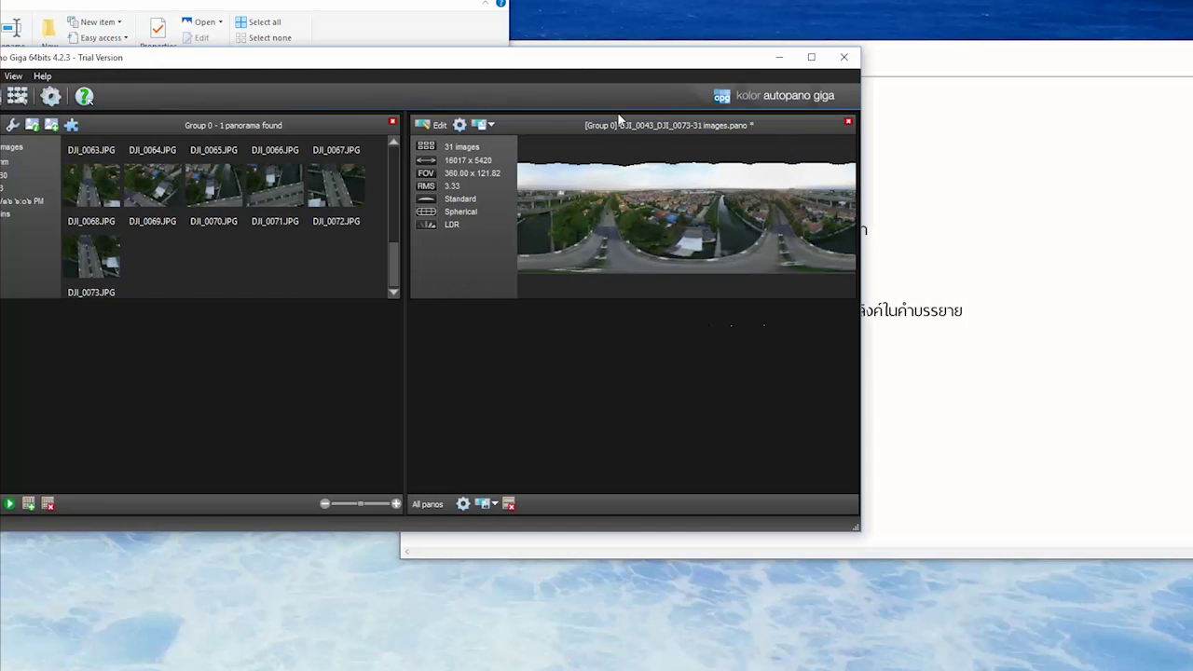
left_click(430, 126)
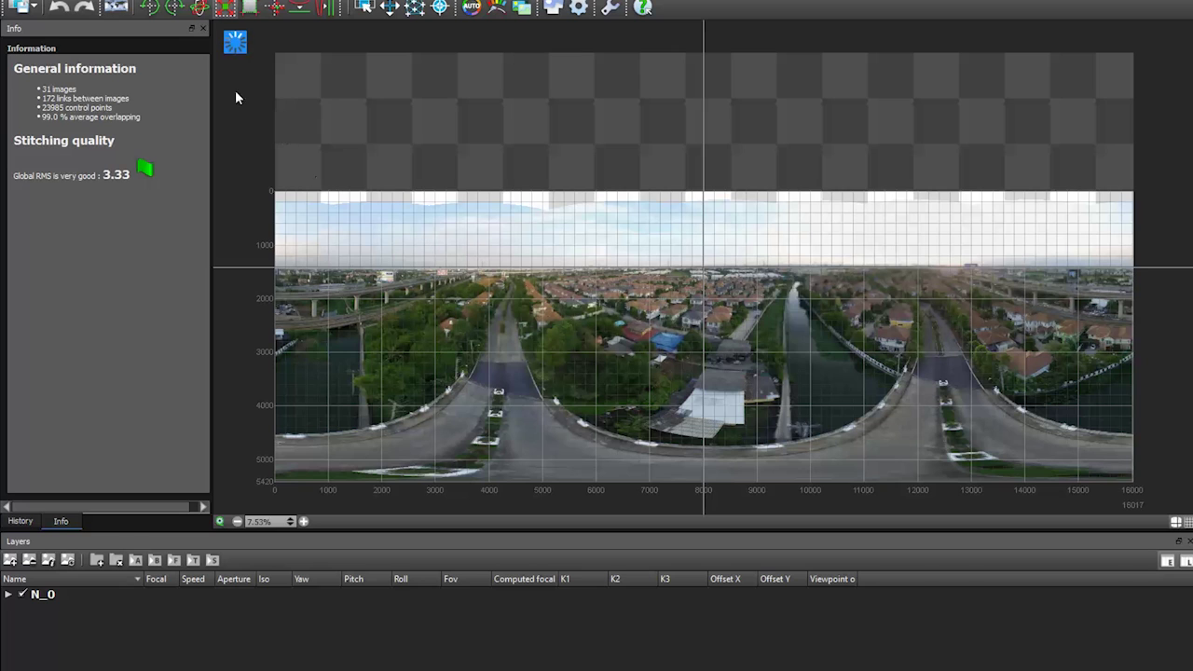
left_click(250, 9)
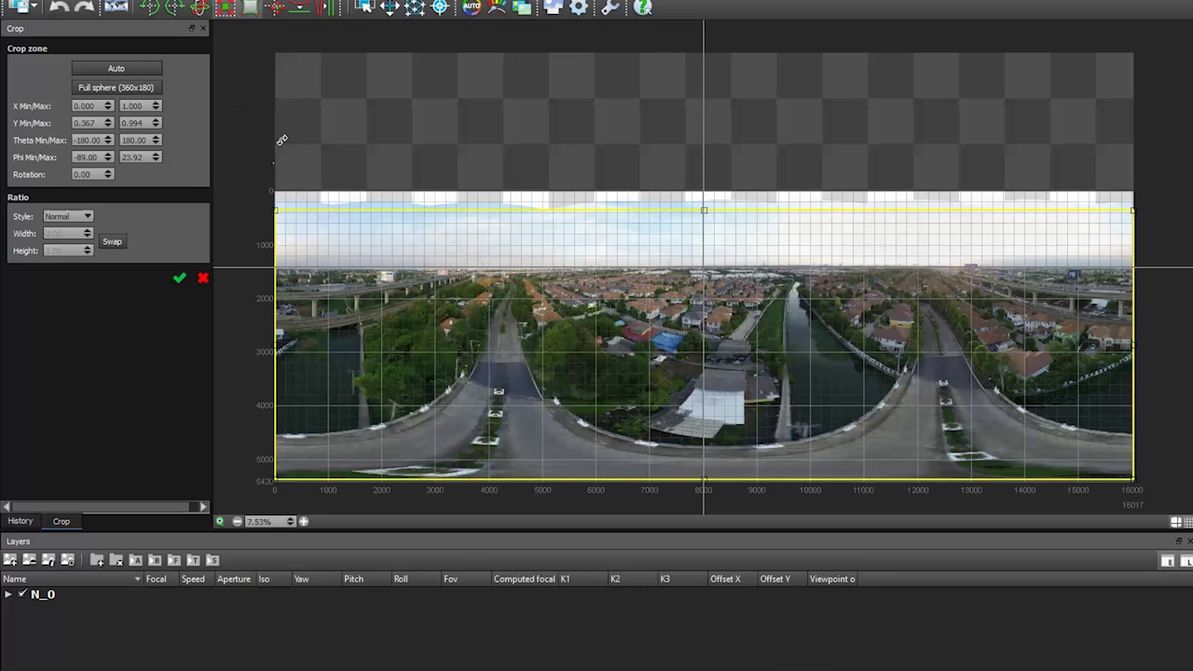
left_click(129, 88)
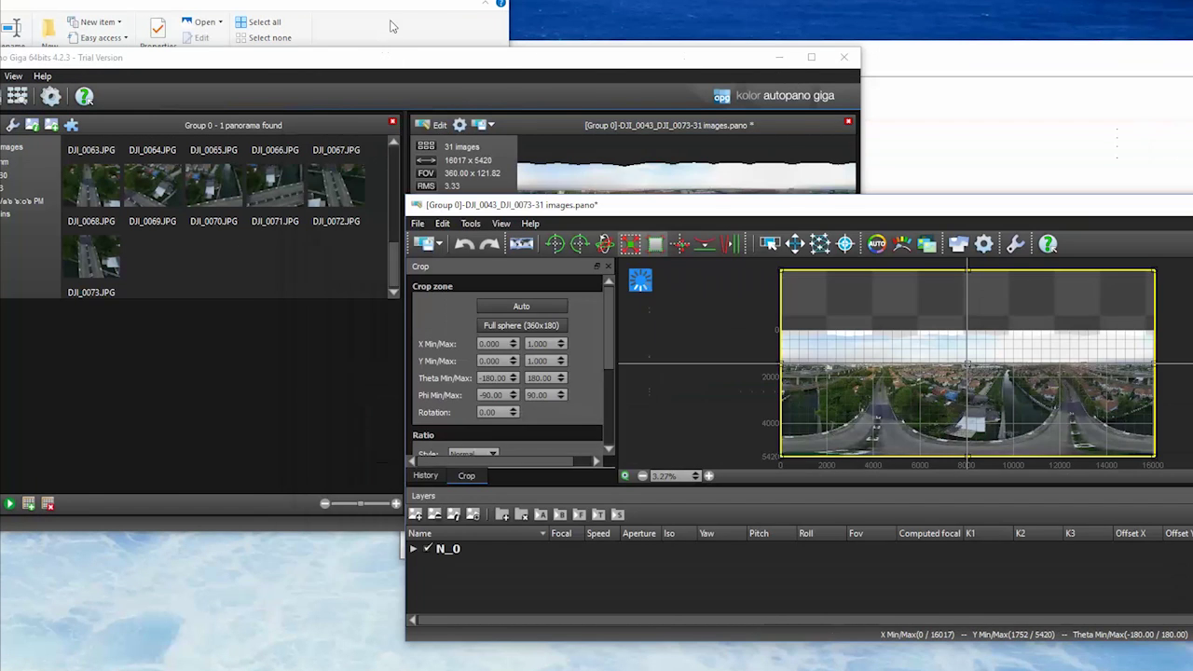
Step: Add sky.jpg from the Pano1 folder to the panorama's images
left_click(447, 18)
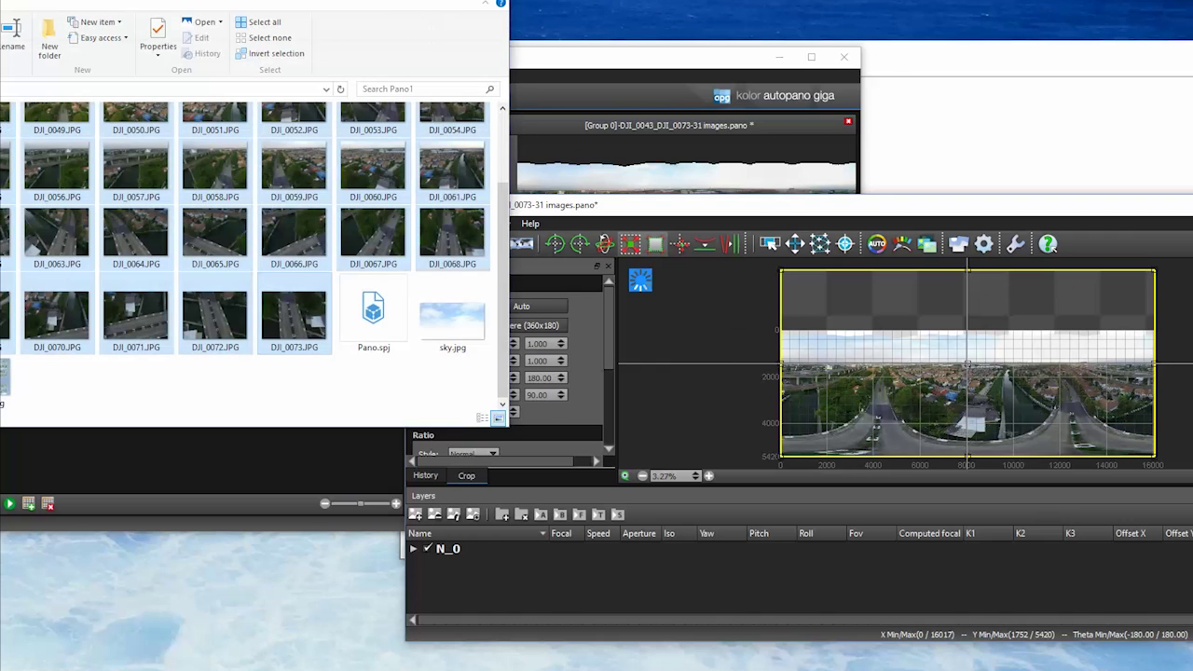
left_click(481, 346)
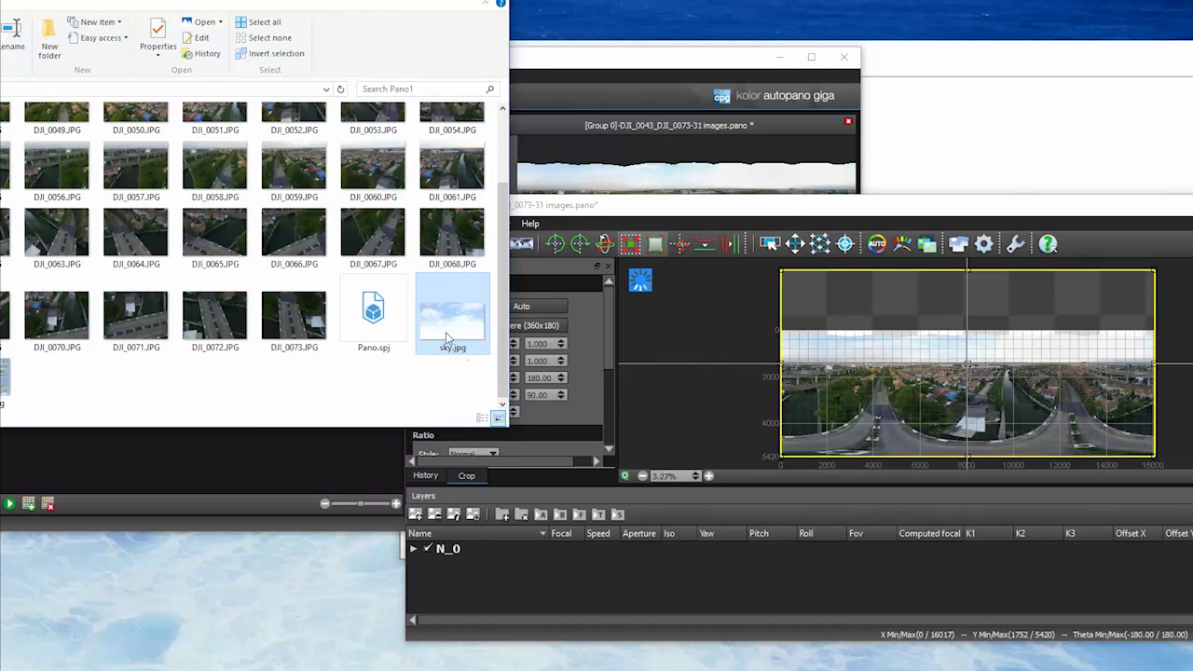
left_click(411, 551)
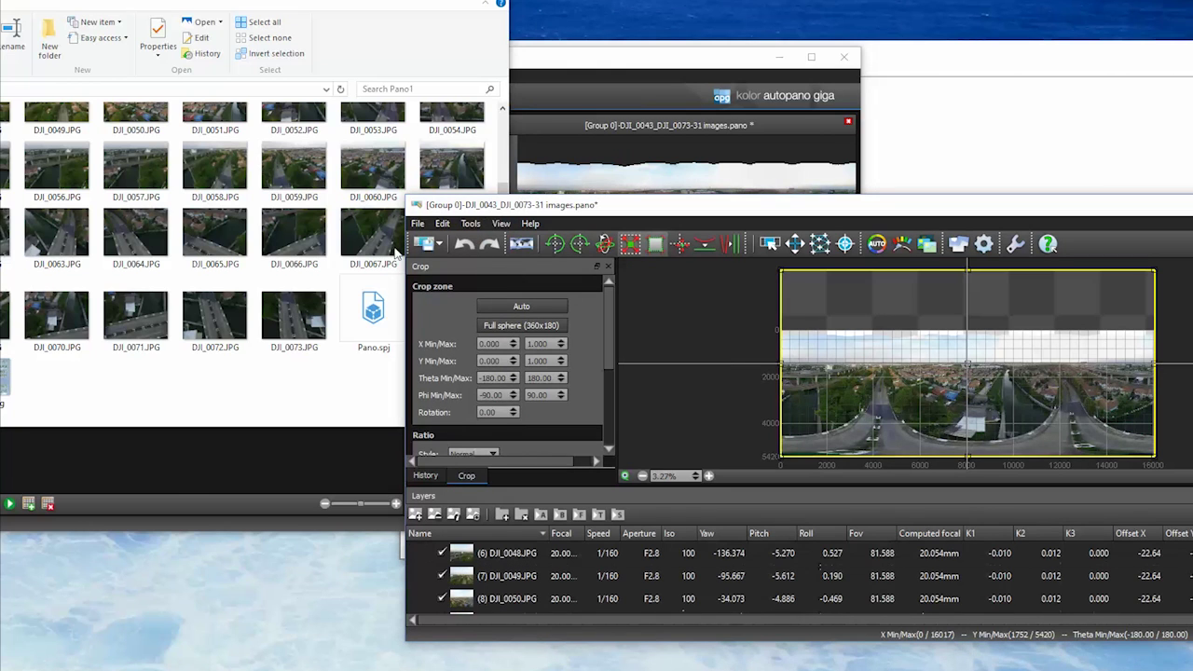
left_click(330, 400)
left_click_drag(436, 297, 449, 365)
left_click(416, 516)
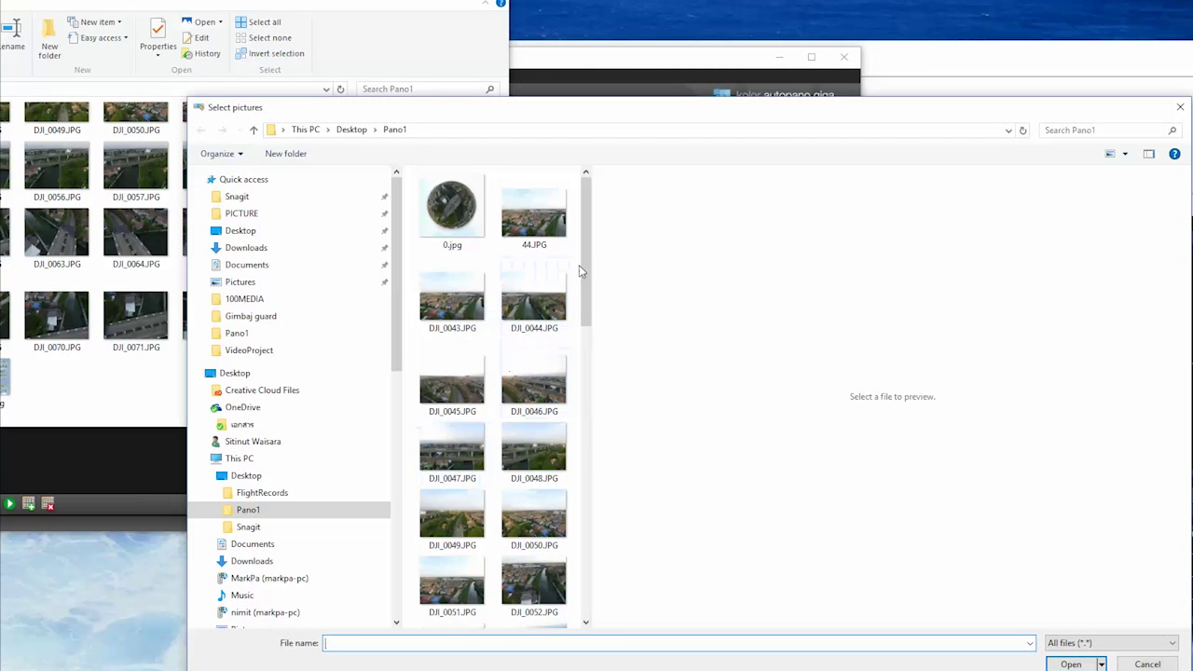
left_click_drag(586, 265, 591, 533)
left_click(451, 597)
left_click(1071, 665)
Step: Enlarge the editor window and its layer list, and move sky.jpg from layer N_0 to a new layer
left_click_drag(835, 207, 681, 0)
scroll(134, 614, "down", 9)
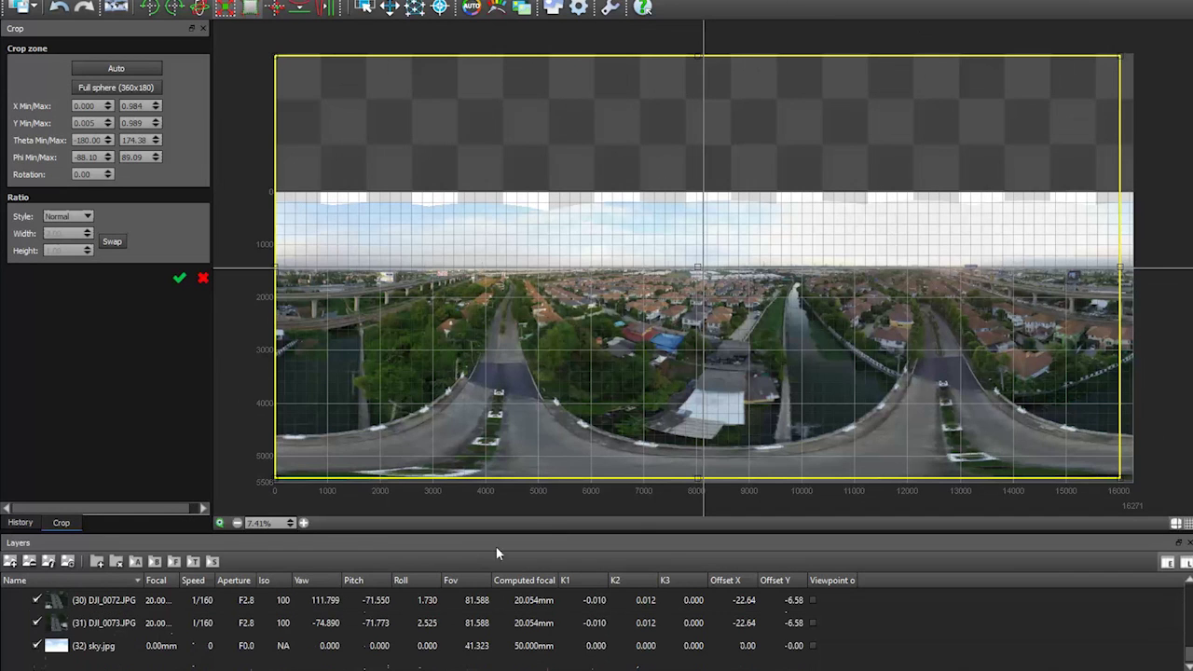
left_click_drag(553, 531, 550, 381)
scroll(18, 485, "up", 10)
left_click(7, 445)
left_click(7, 446)
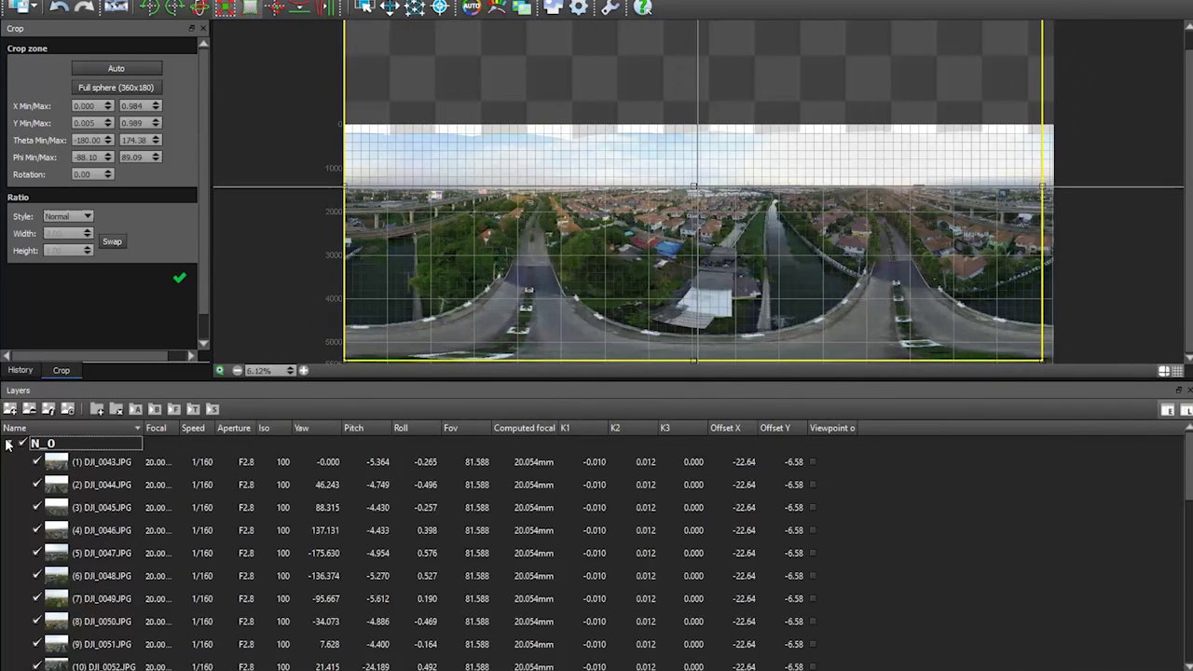
scroll(119, 565, "down", 7)
left_click(101, 655)
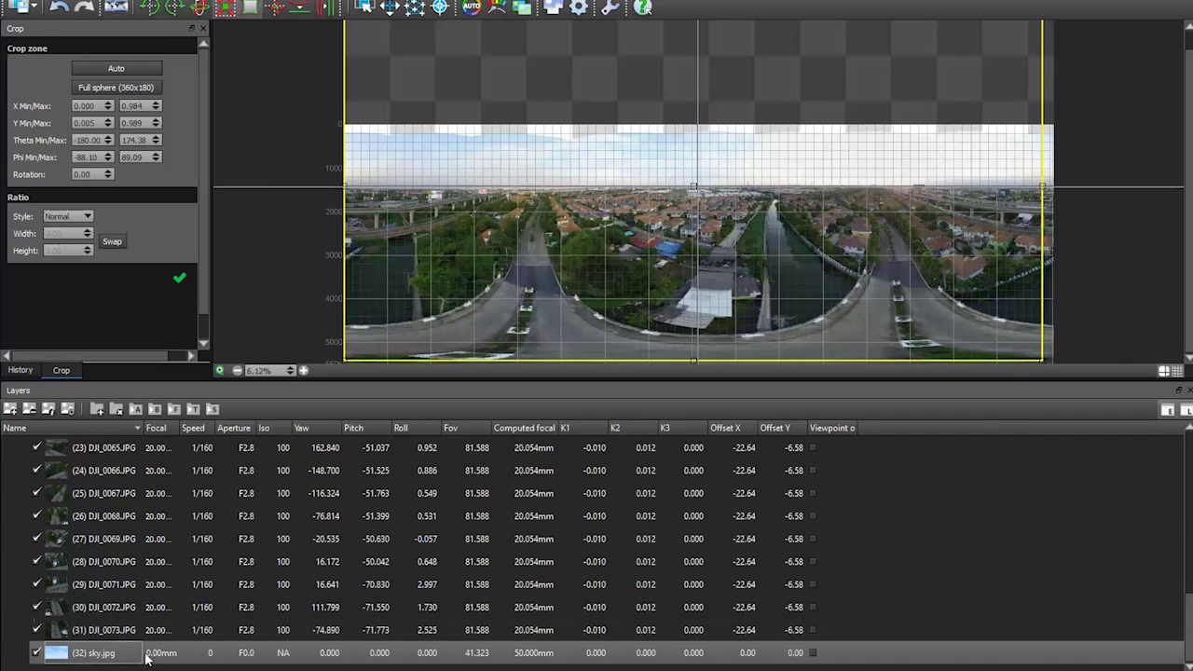
right_click(80, 654)
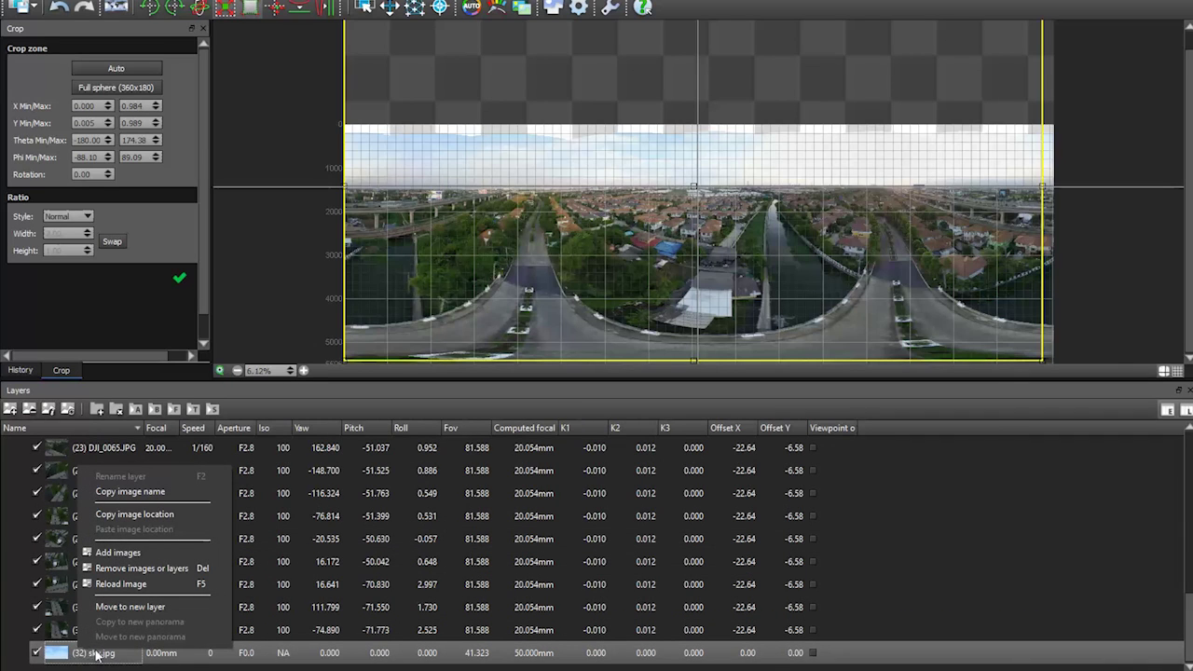
left_click(155, 607)
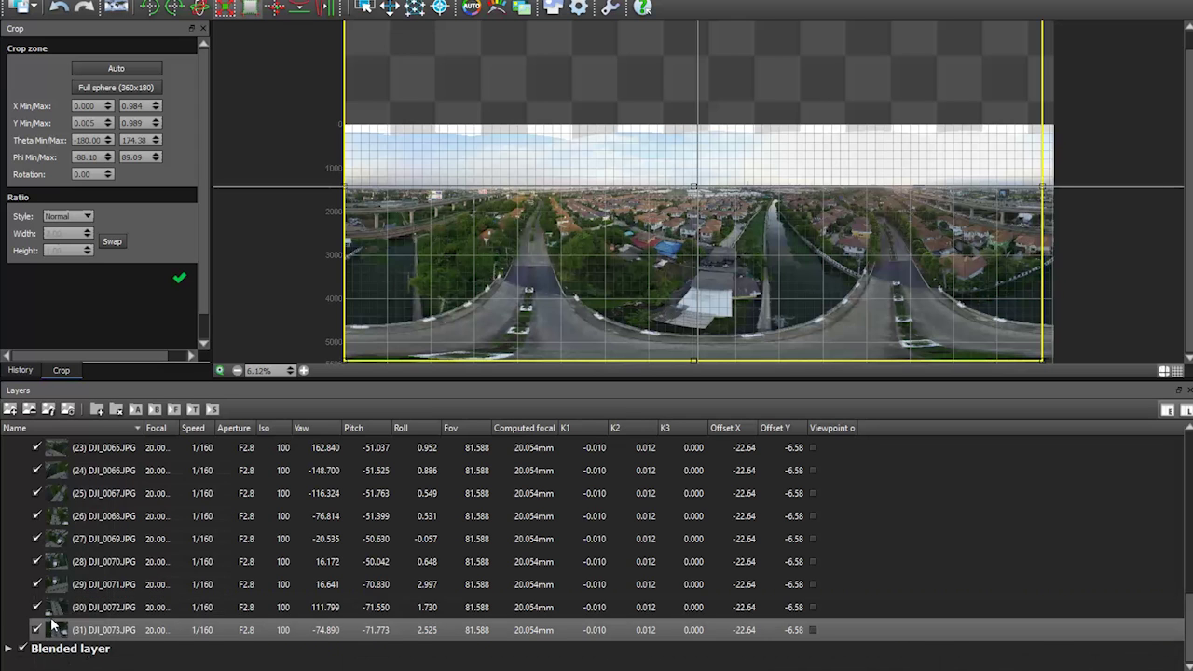
Step: Collapse layer N_0, expand Blended layer and preview its sky.jpg image at large size
left_click(13, 447)
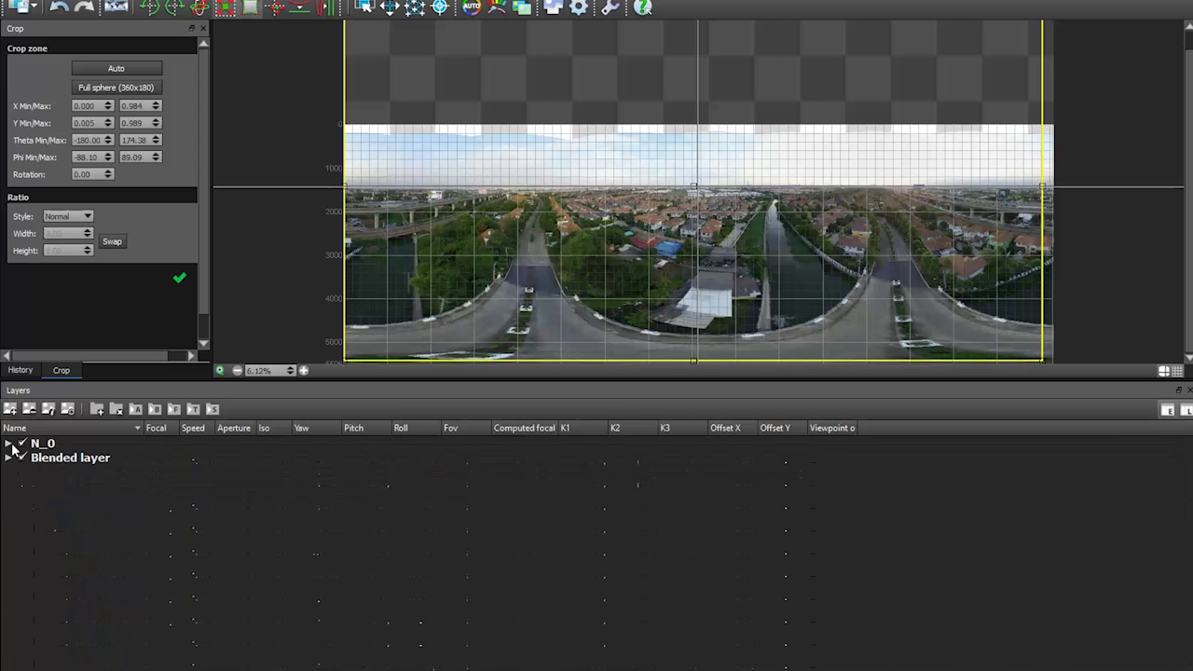
left_click(9, 459)
left_click(102, 460)
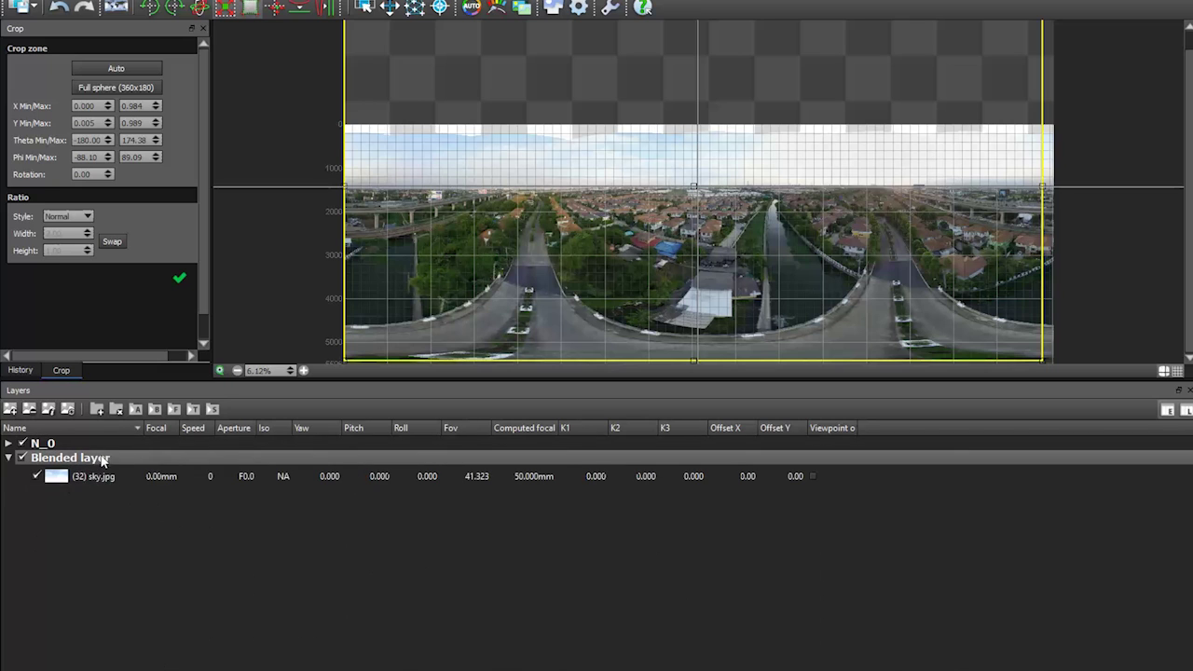
left_click(76, 477)
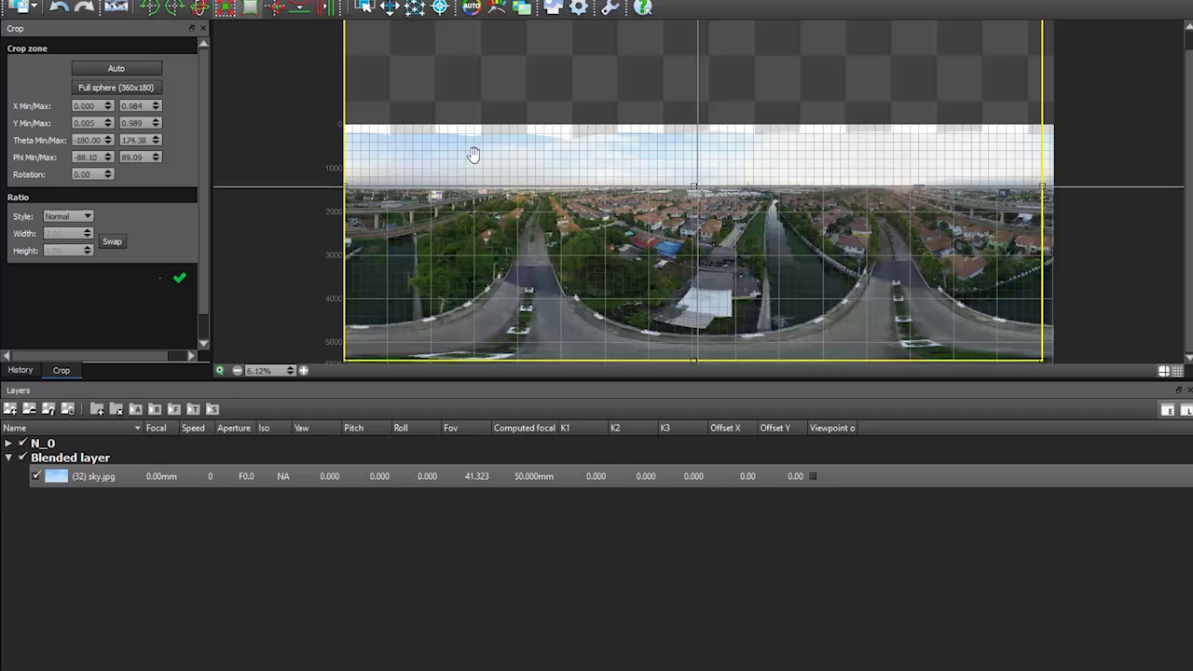
double_click(93, 477)
left_click(1044, 116)
Step: Discard the pending crop changes, set the crop zone to Full sphere (360x180) again and apply it
left_click(390, 9)
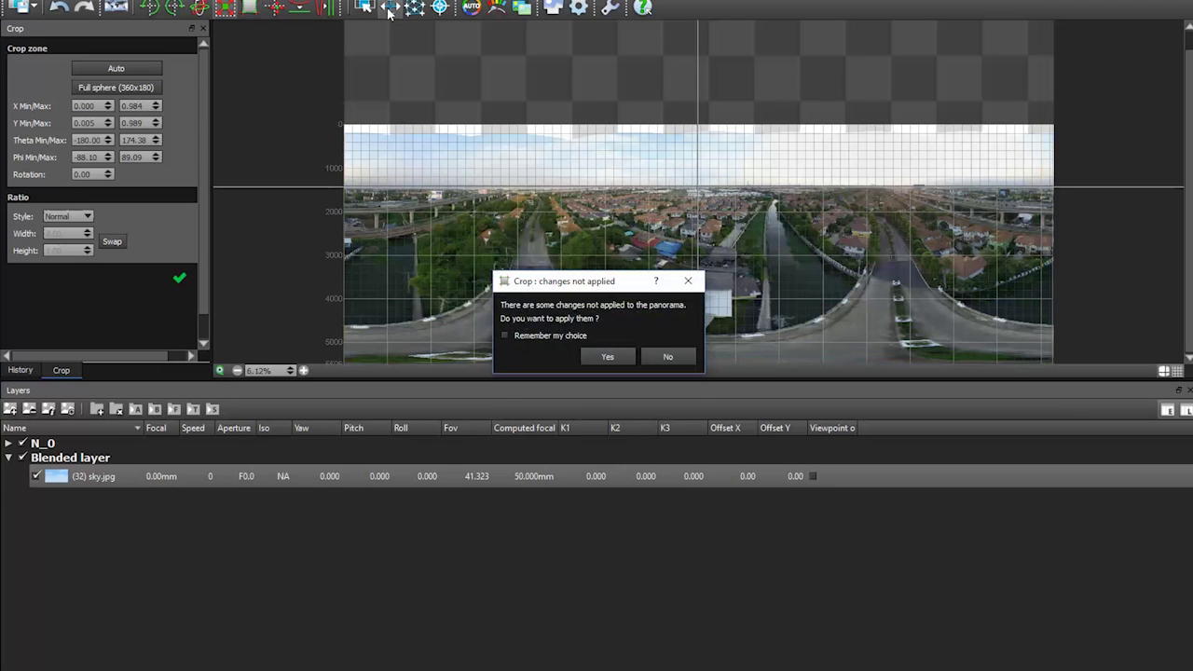
left_click(668, 357)
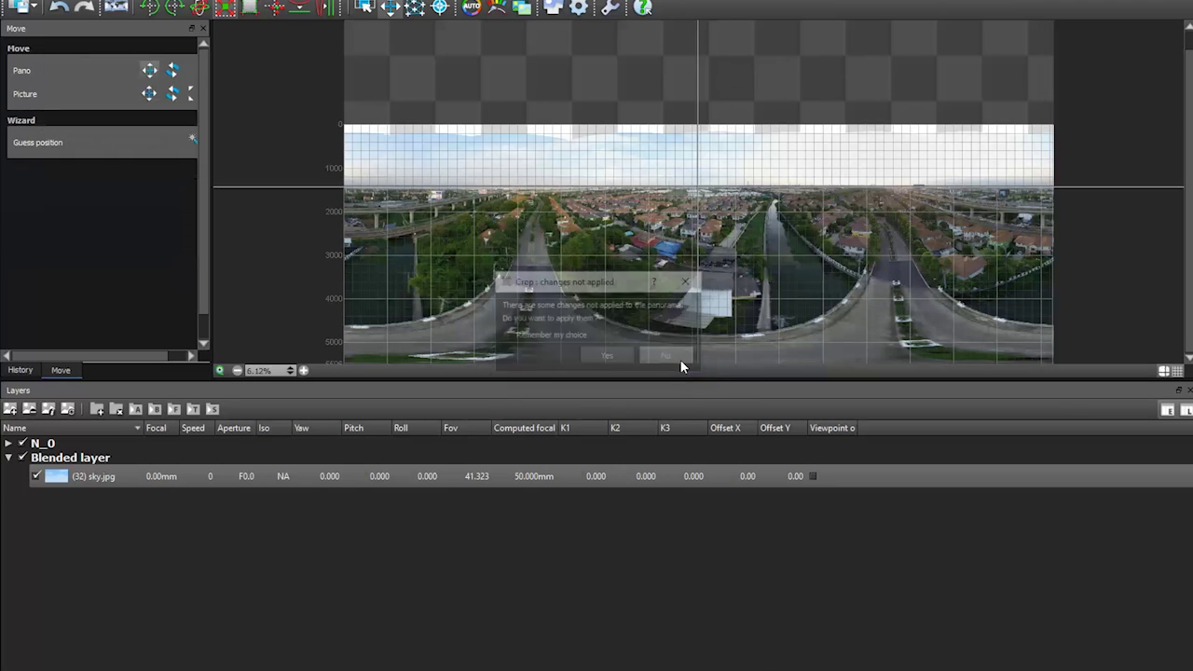
left_click(225, 9)
left_click(120, 89)
left_click(180, 279)
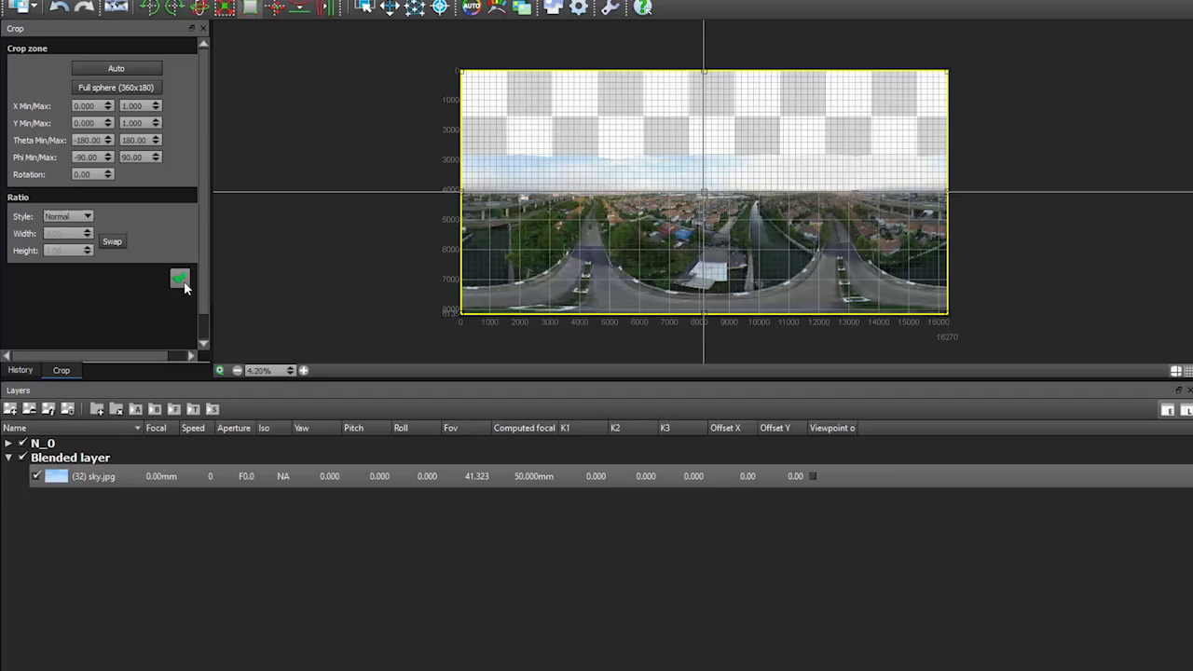
Step: Switch to the Move tool, try shifting the whole panorama, and undo that shift
left_click(390, 8)
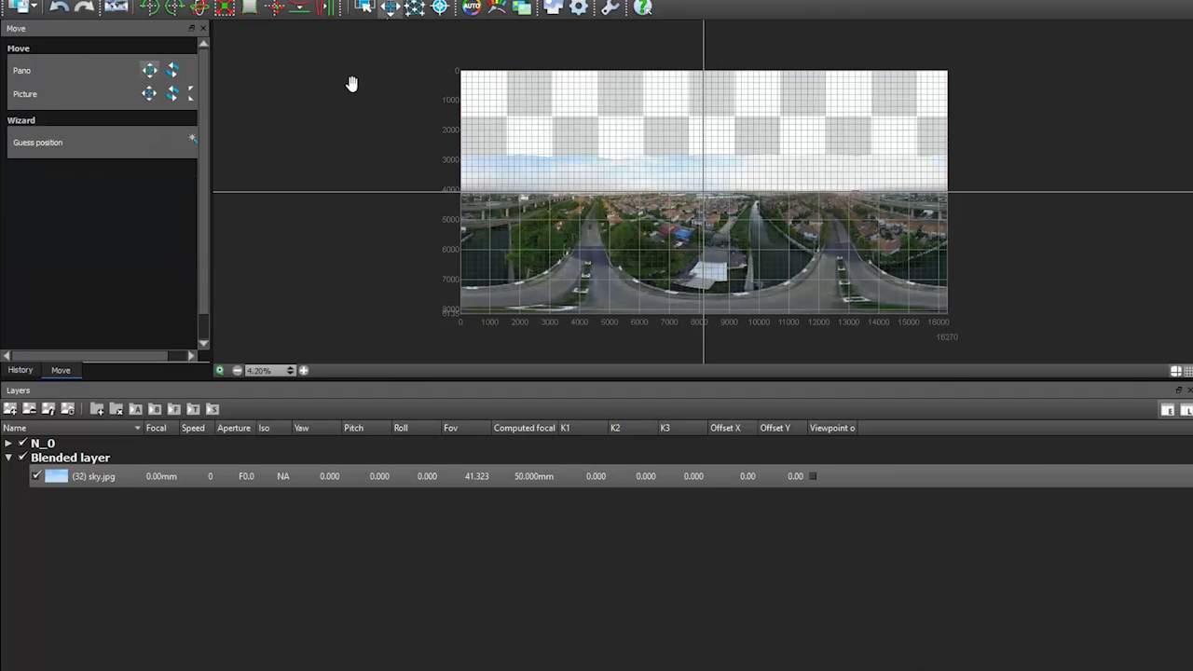
left_click_drag(701, 206, 636, 273)
key("ctrl+z")
Step: Preview the sky.jpg image of Blended layer once more and close the preview
left_click(125, 478)
left_click(69, 483)
double_click(69, 483)
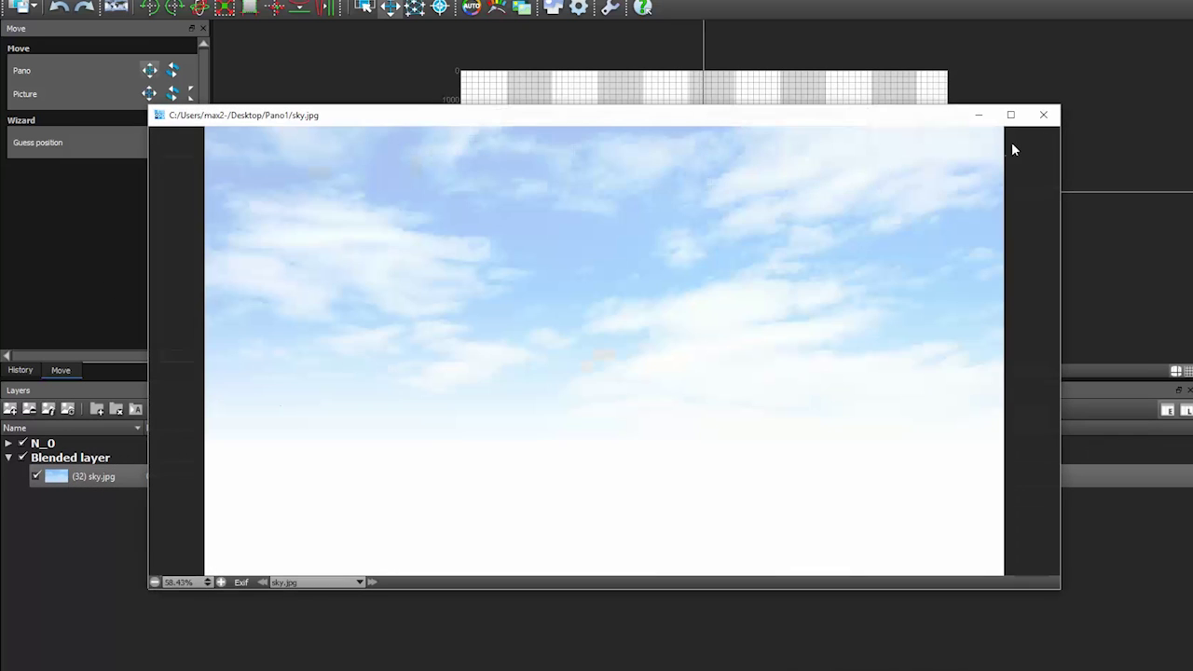
left_click(1044, 115)
Step: Set the Move tool to single pictures and place image 32 (sky.jpg) above the horizon at about yaw -1.5, pitch 35
left_click(149, 94)
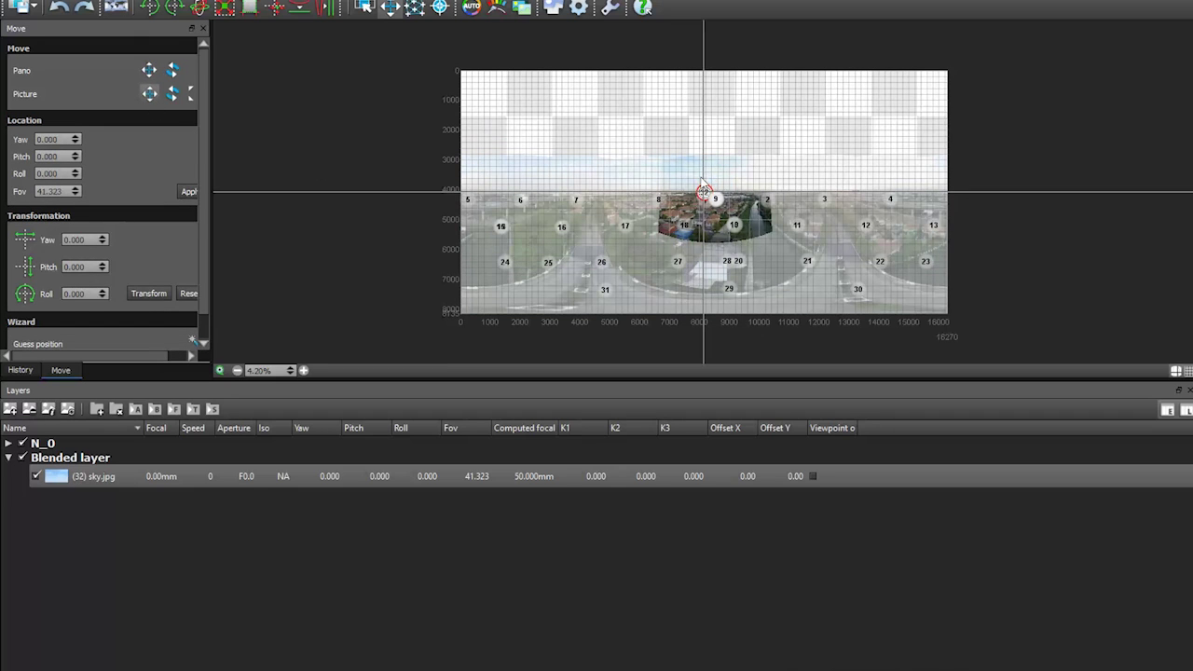
mouse_move(707, 193)
left_mouse_down()
mouse_move(706, 142)
mouse_move(721, 188)
left_mouse_up()
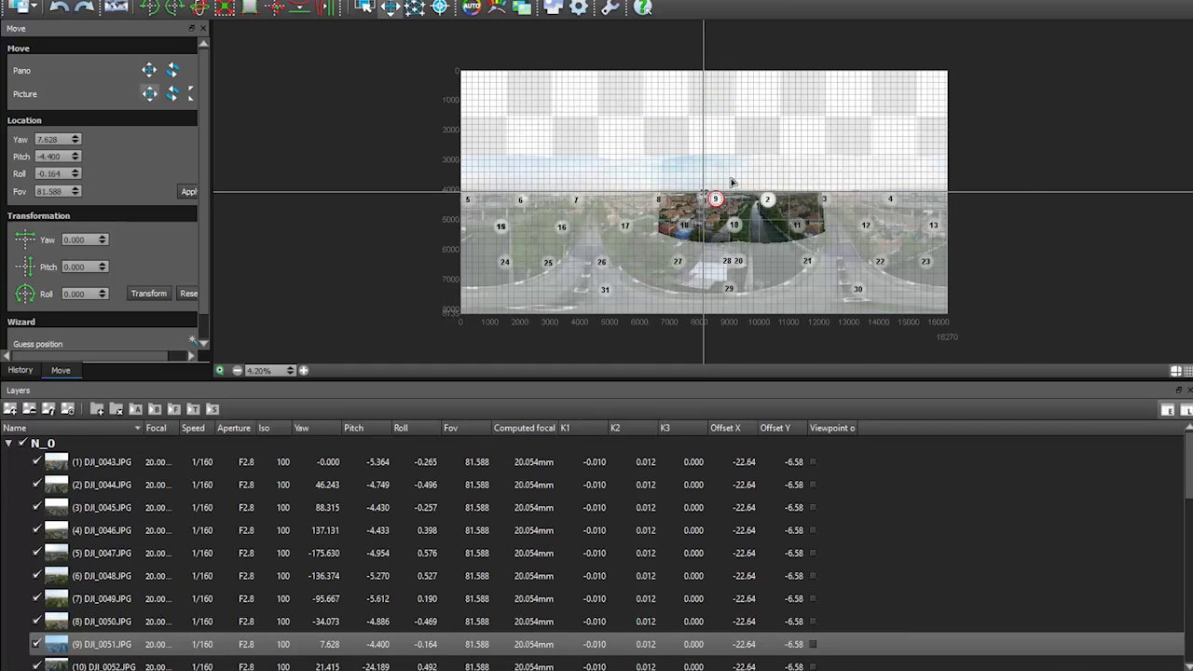
scroll(699, 199, "up", 3)
left_click(695, 203)
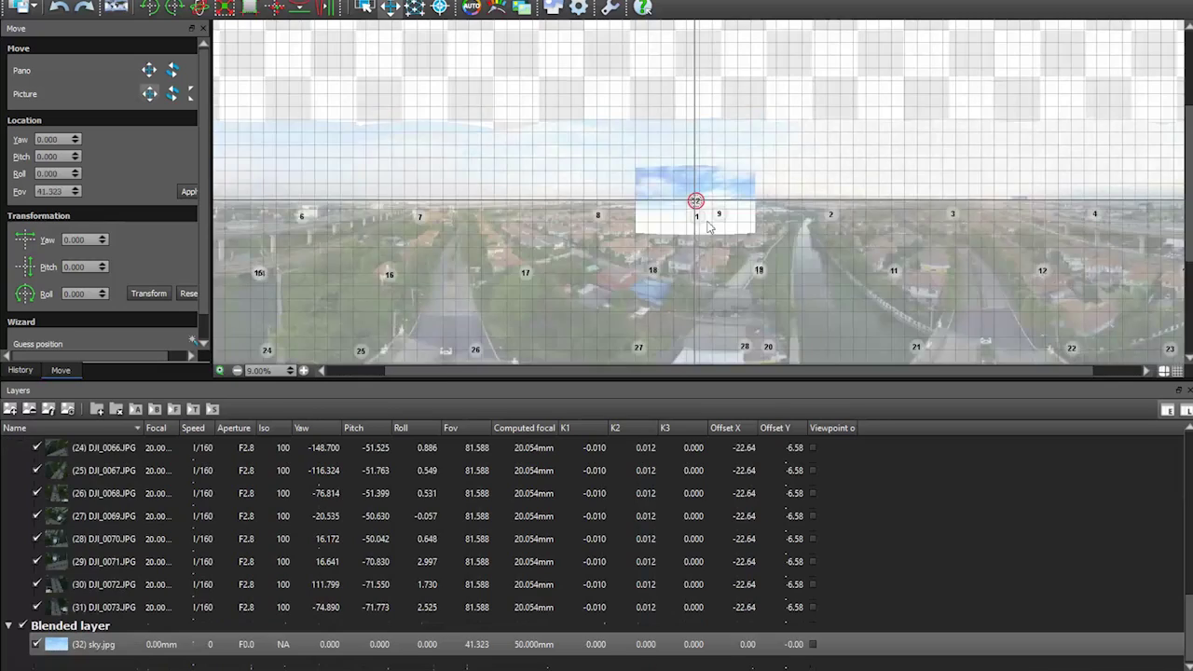
scroll(79, 501, "up", 2)
scroll(78, 504, "up", 7)
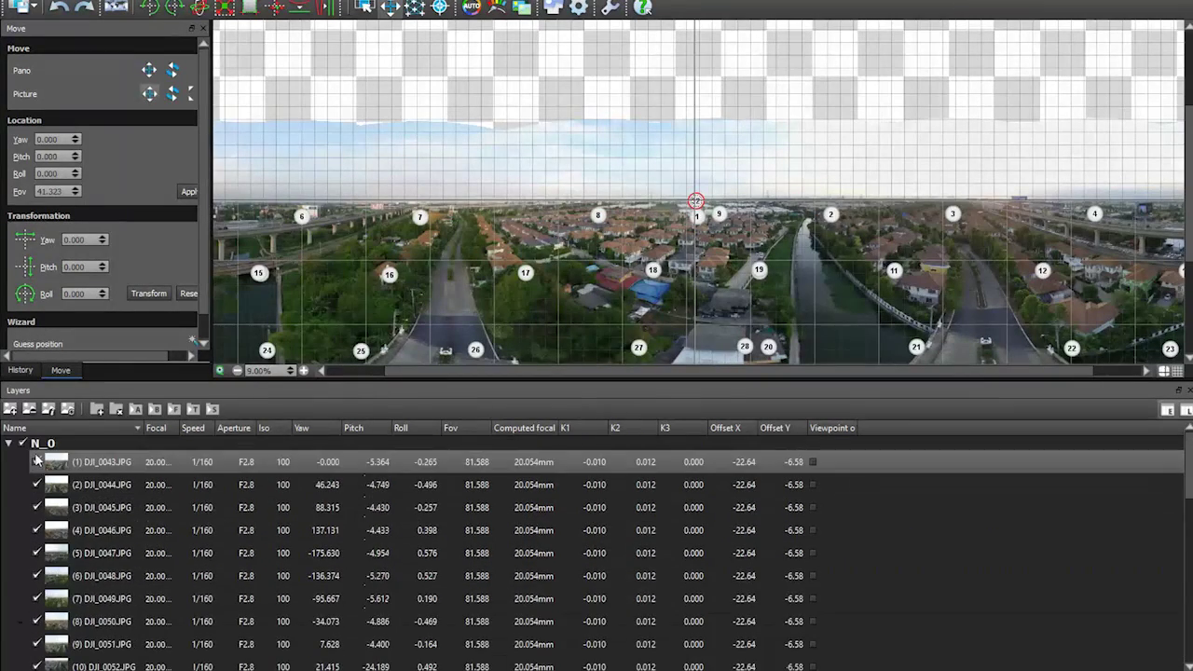
left_click(9, 443)
mouse_move(696, 202)
left_mouse_down()
mouse_move(680, 96)
mouse_move(680, 107)
mouse_move(691, 98)
left_mouse_up()
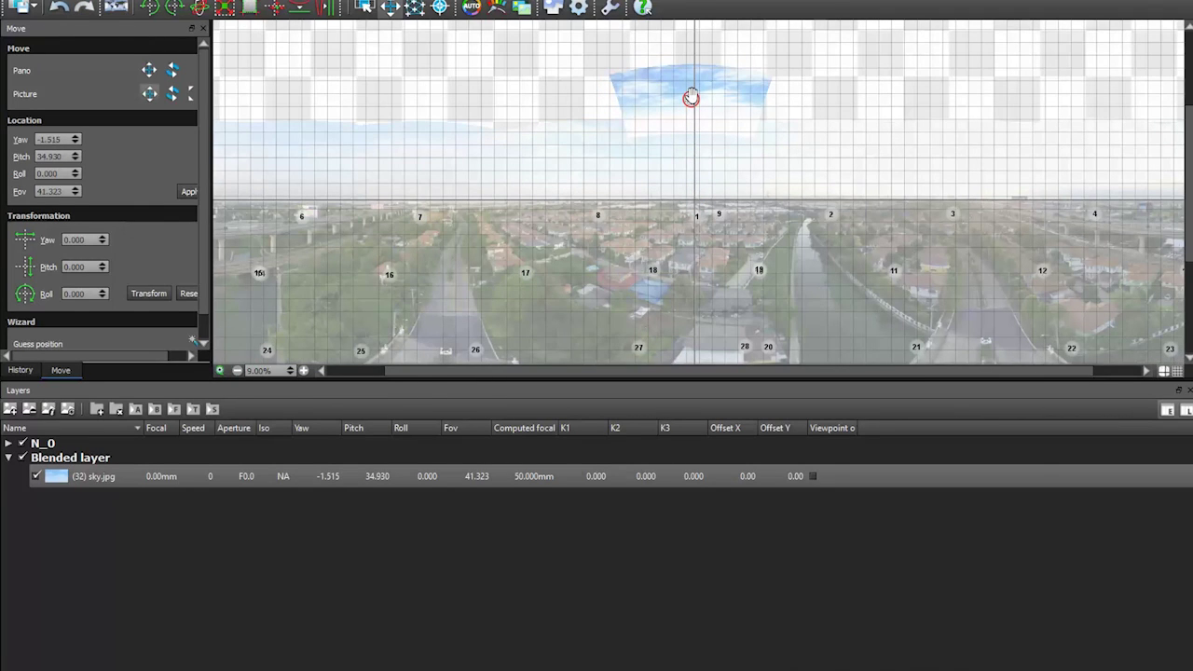
Step: Widen the Move settings area and shift sky.jpg slightly higher, to about yaw 0.2 and pitch 37.9
scroll(118, 270, "down", 1)
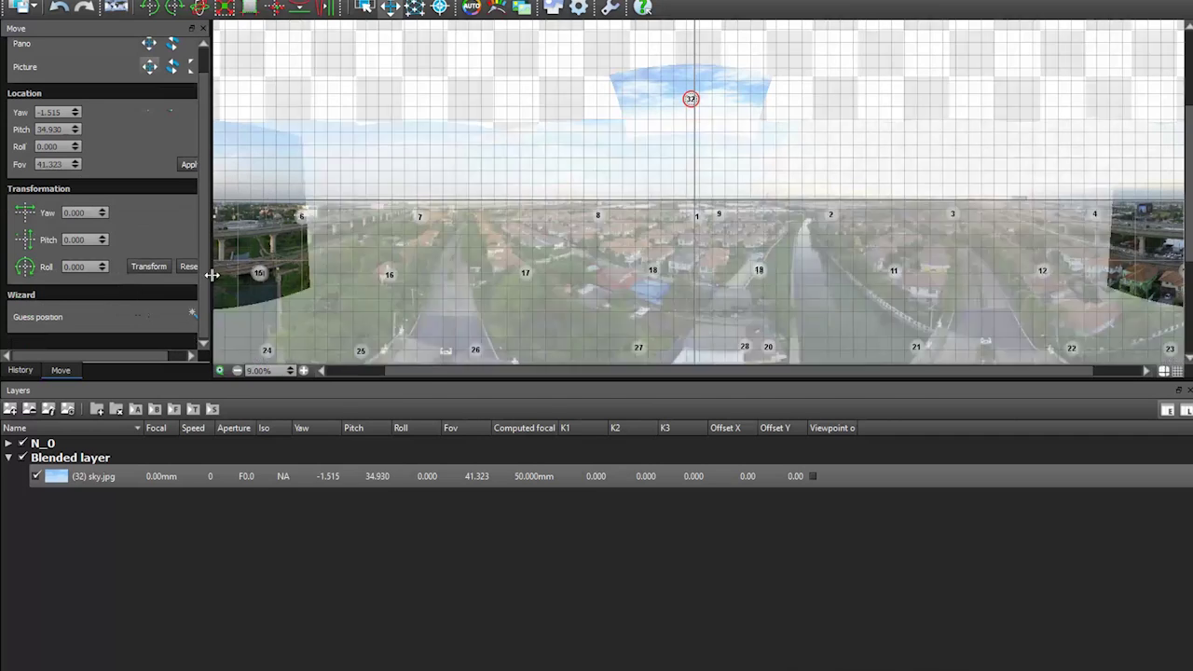
left_click_drag(213, 302, 270, 306)
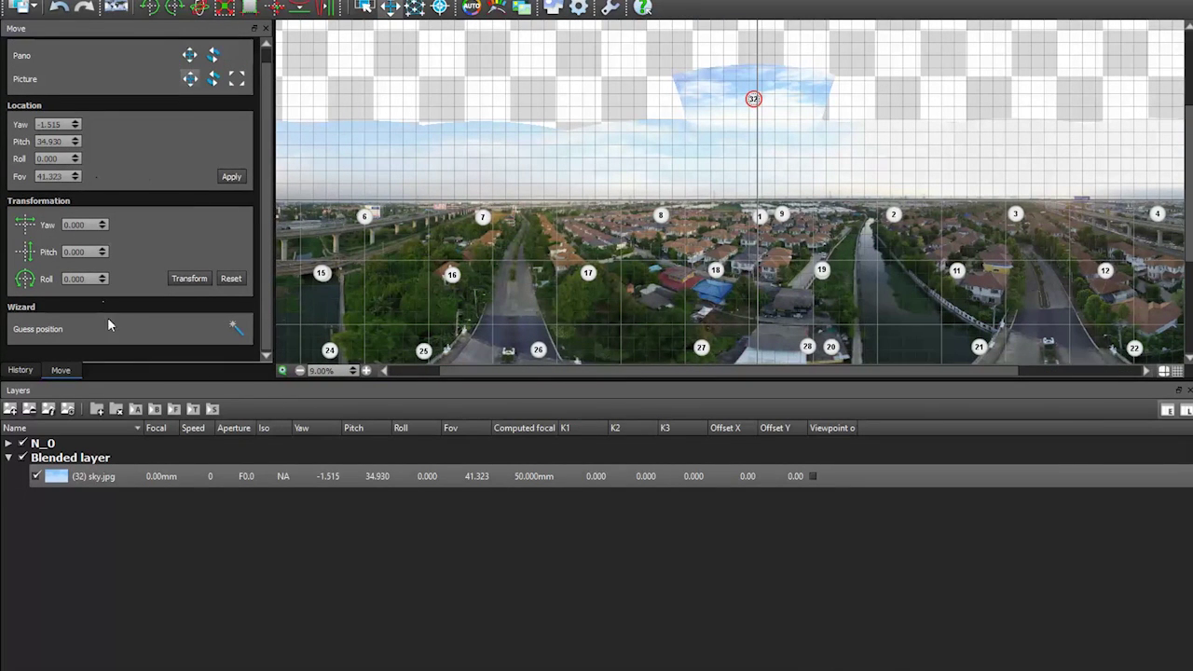
left_click(197, 279)
mouse_move(751, 99)
left_mouse_down()
mouse_move(685, 79)
mouse_move(803, 10)
mouse_move(757, 98)
mouse_move(759, 88)
left_mouse_up()
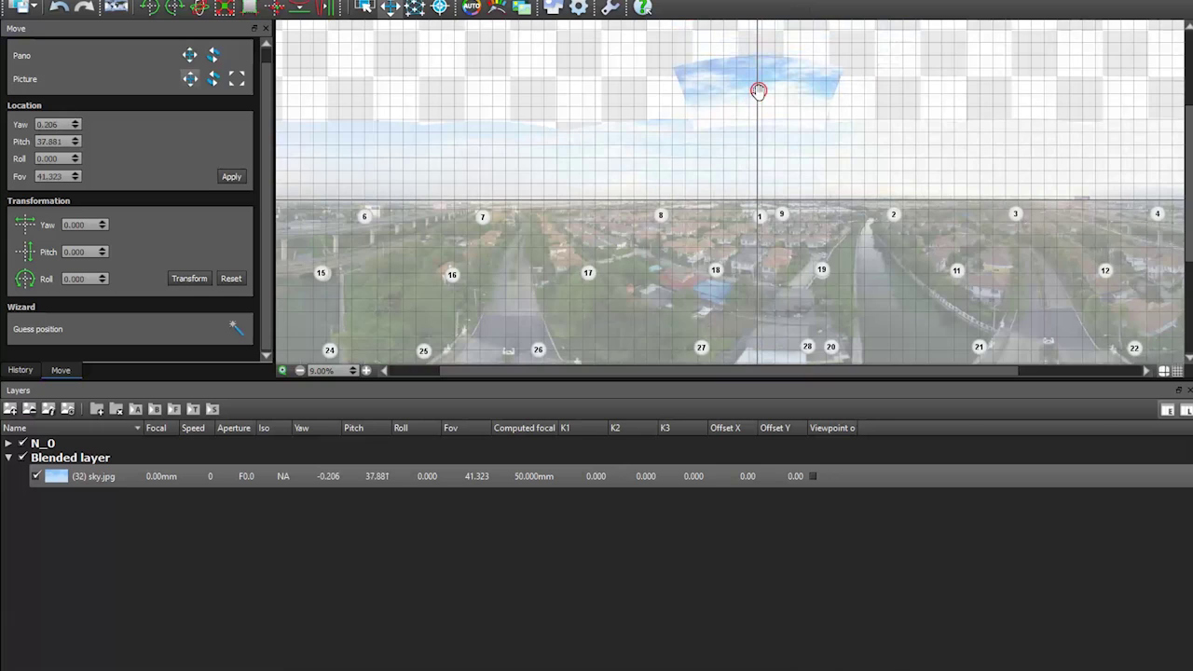
scroll(759, 96, "down", 2)
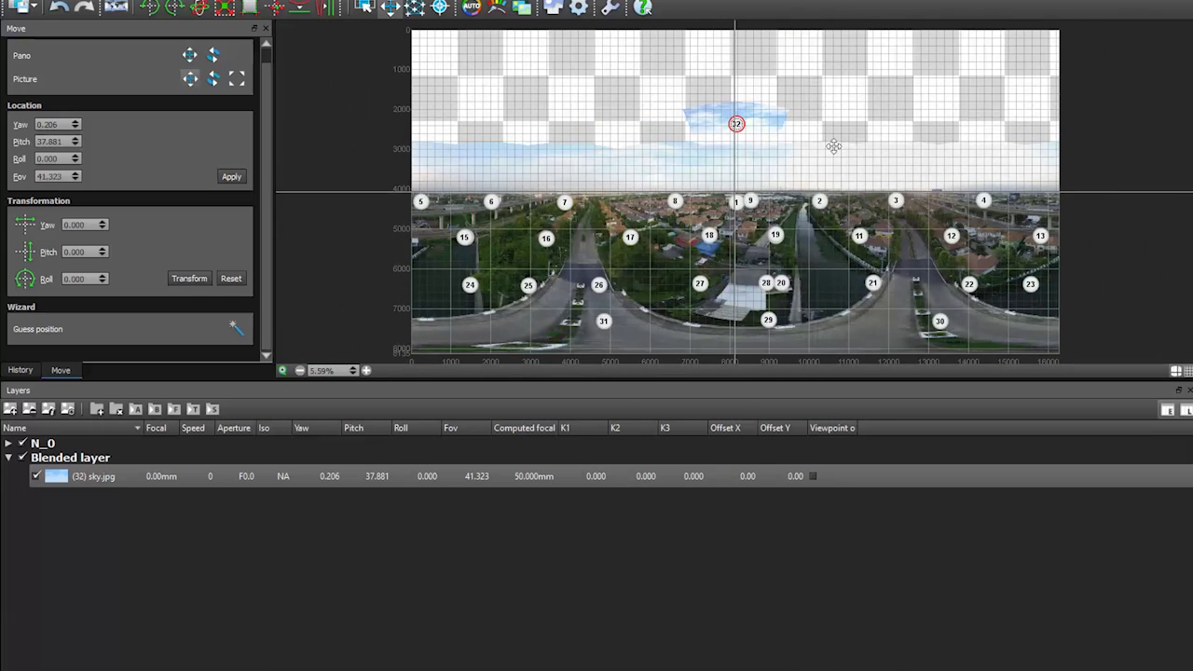
Step: Move image 32 (sky.jpg) higher in the empty sky area, to about yaw -21.6 and pitch 57.5
left_click(737, 123)
left_click_drag(767, 125, 757, 69)
left_click(740, 121)
left_click_drag(736, 118, 696, 88)
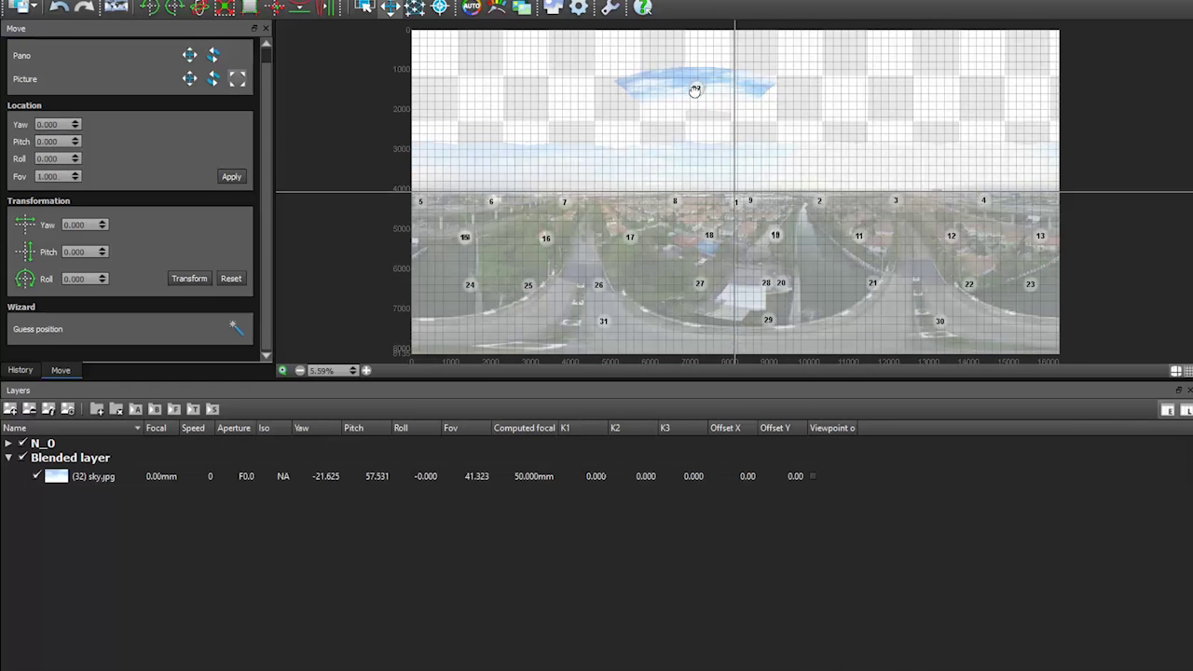
Step: Switch the Move tool to picture scaling and enlarge sky.jpg to a field of view of about 83.7
left_click_drag(702, 89, 921, 329)
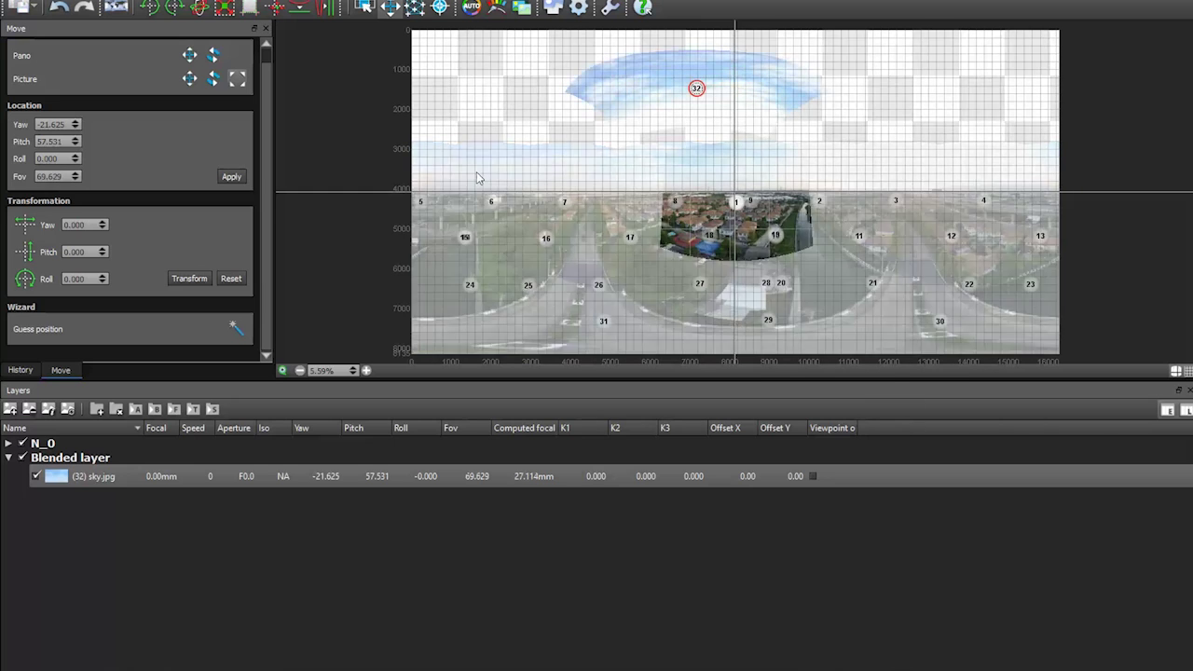
scroll(685, 103, "down", 2)
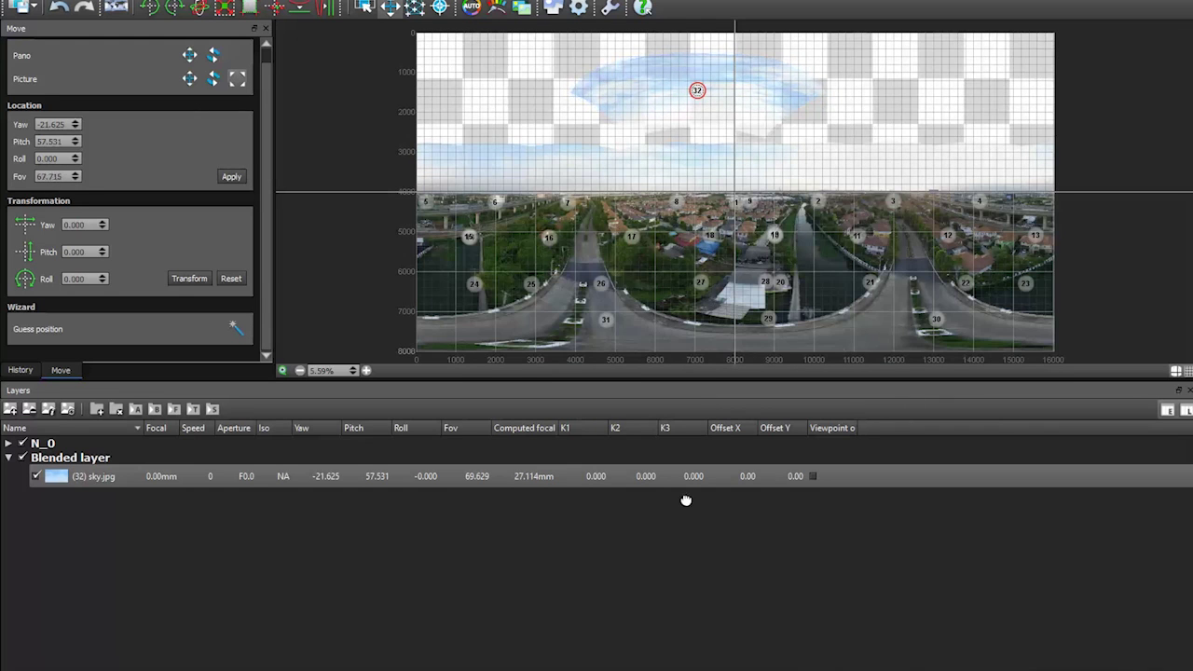
scroll(735, 259, "up", 5)
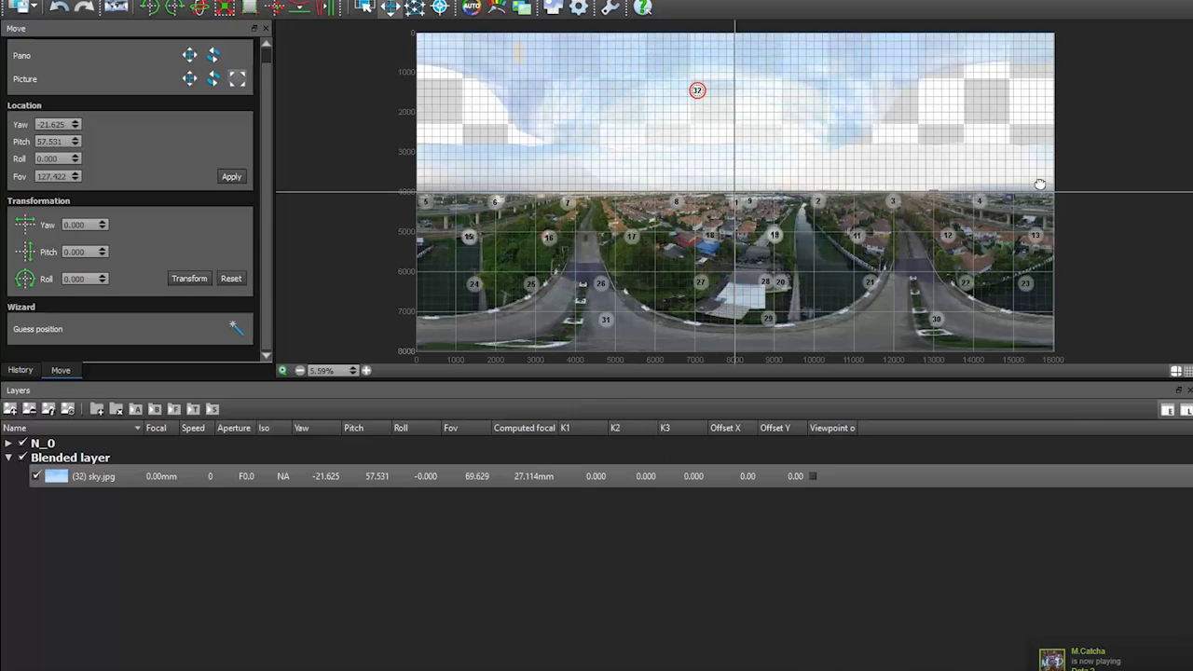
scroll(748, 176, "down", 3)
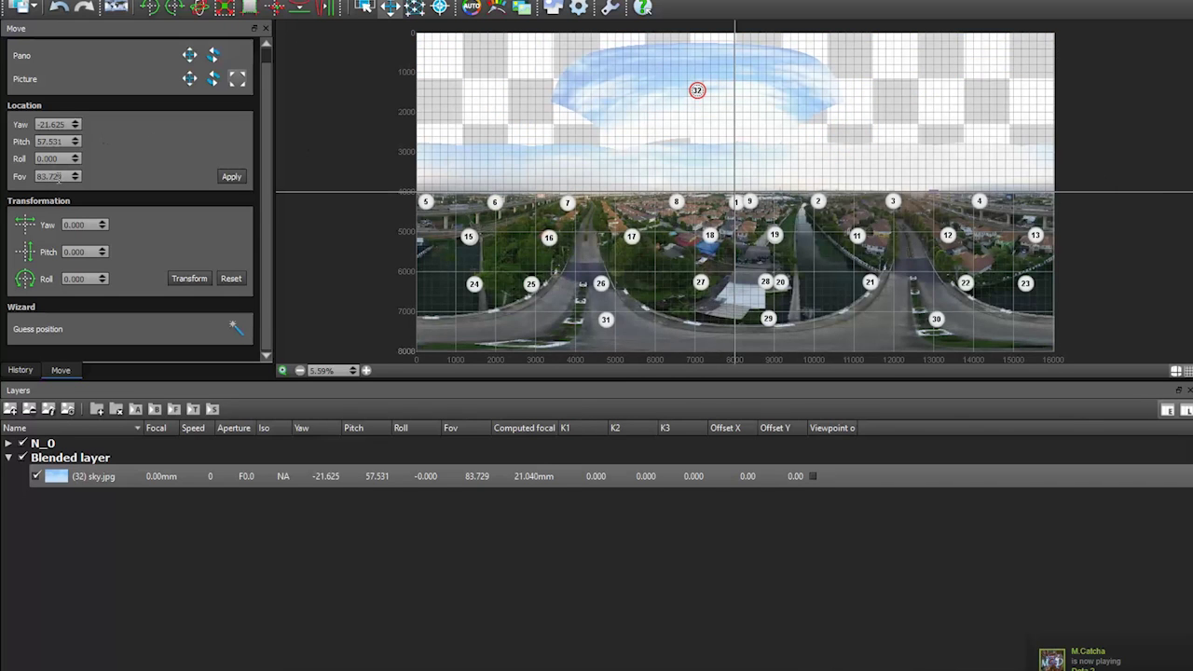
Step: Set the field of view of sky.jpg to 150 and reduce it to 142.5
left_click_drag(63, 175, 36, 177)
type("1")
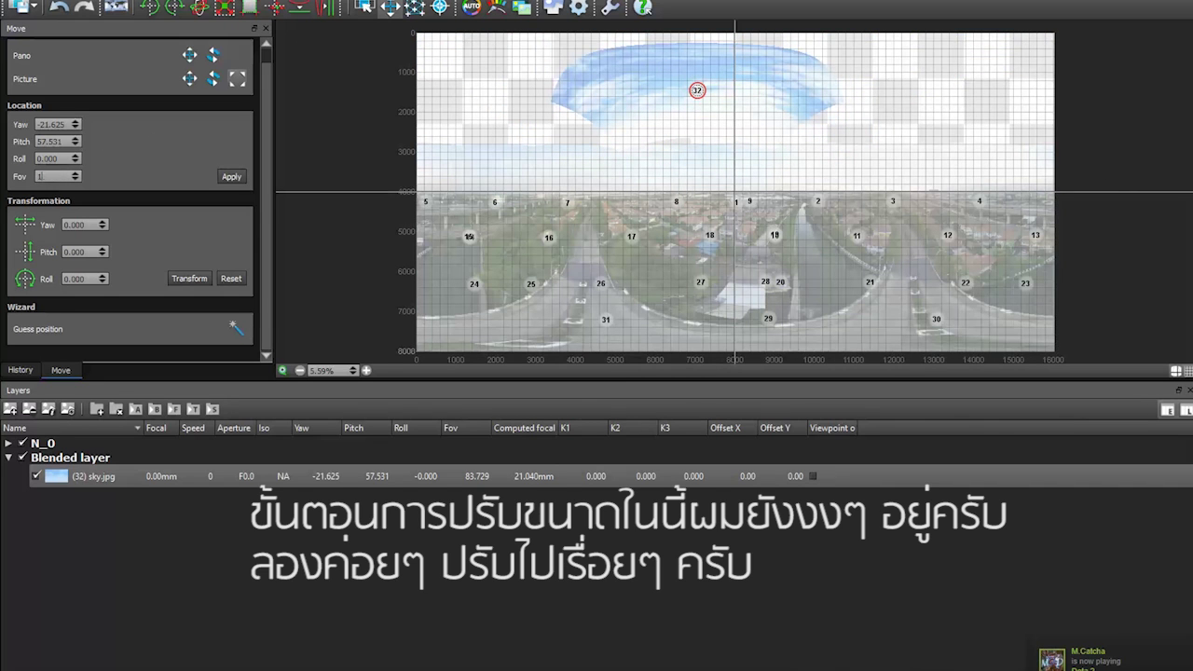
type("50")
key("Return")
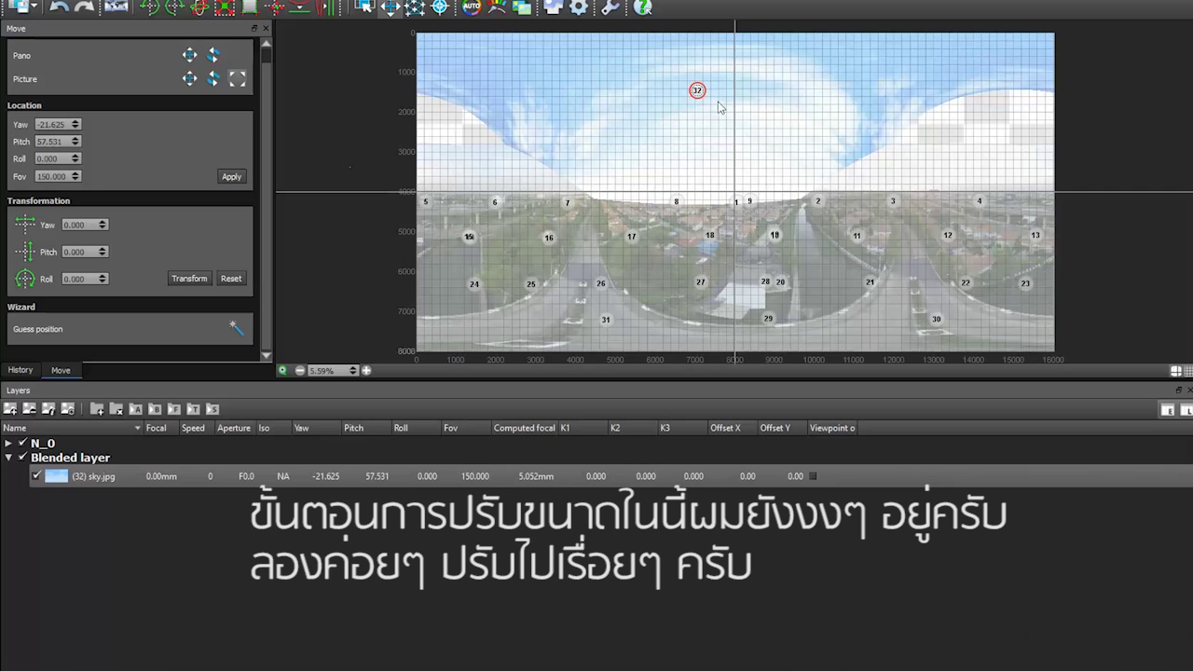
scroll(699, 91, "up", 1)
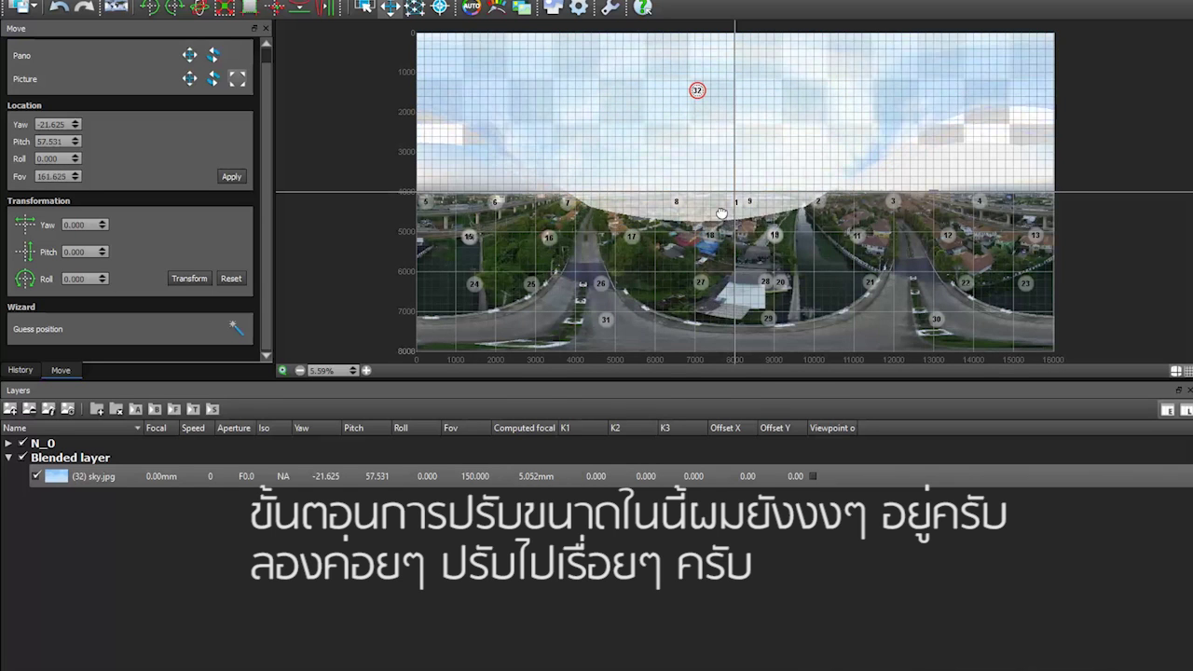
scroll(709, 91, "down", 2)
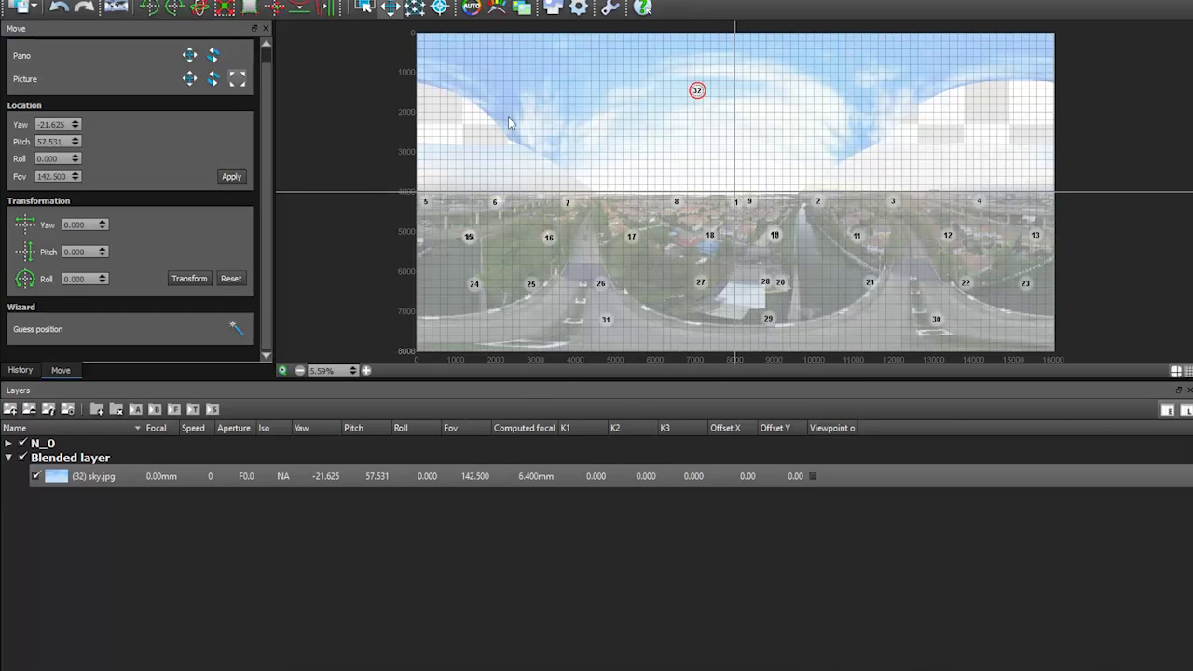
Step: Switch back to moving single pictures and shift sky.jpg to about yaw -29.2 and pitch 70.7
left_click(189, 80)
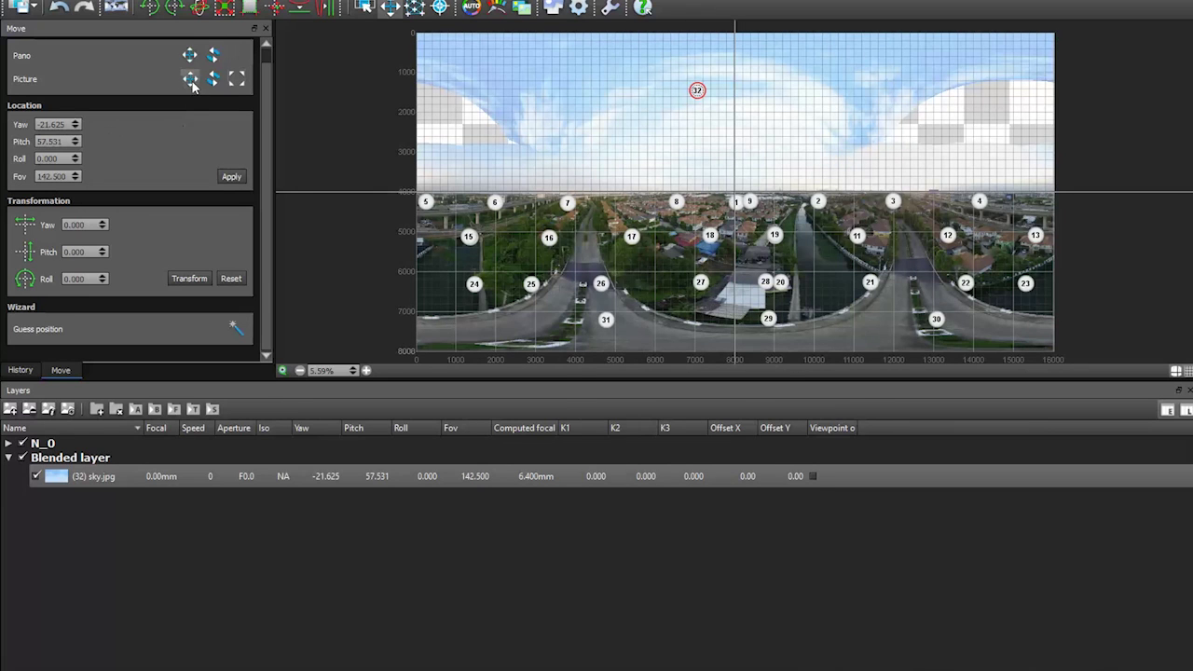
mouse_move(719, 98)
left_mouse_down()
mouse_move(699, 90)
mouse_move(736, 88)
mouse_move(702, 87)
left_mouse_up()
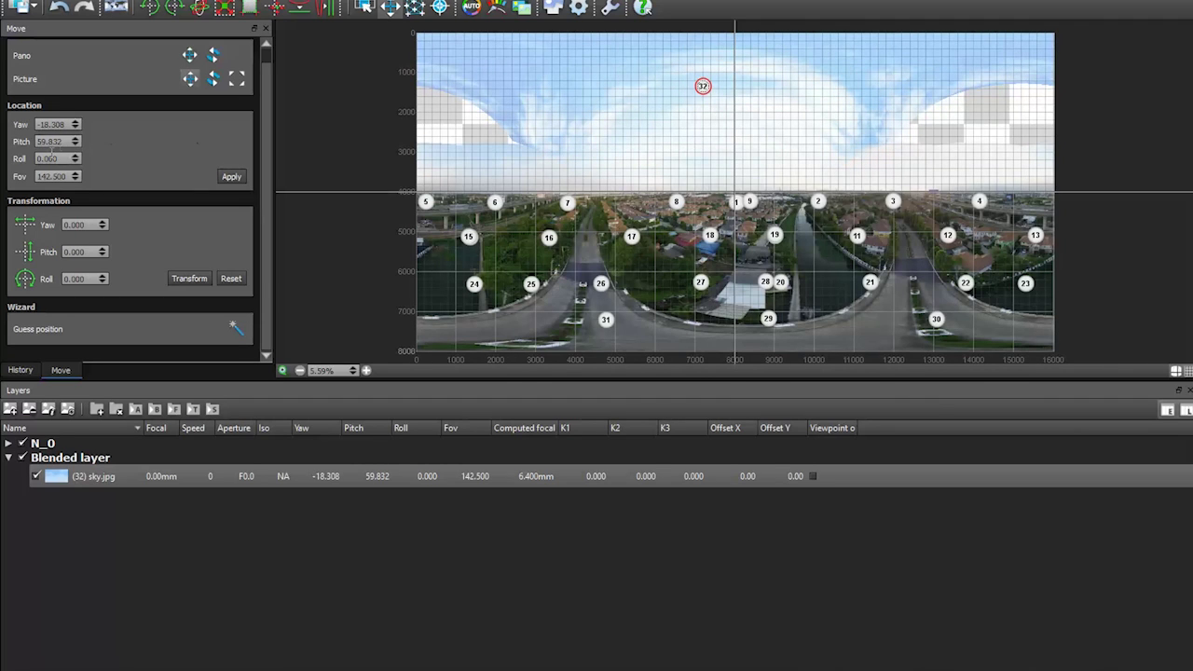
left_click(75, 122)
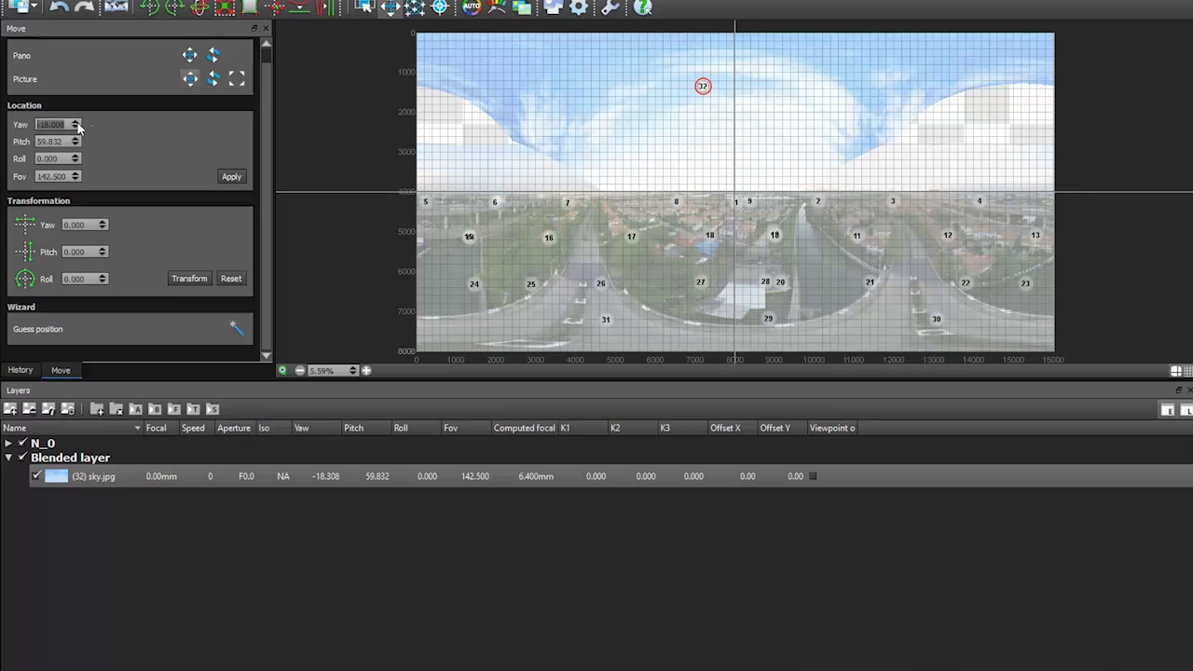
left_click(77, 146)
left_click(76, 160)
left_click(150, 157)
left_click(190, 78)
mouse_move(697, 84)
left_mouse_down()
mouse_move(743, 85)
mouse_move(730, 160)
mouse_move(665, 56)
left_mouse_up()
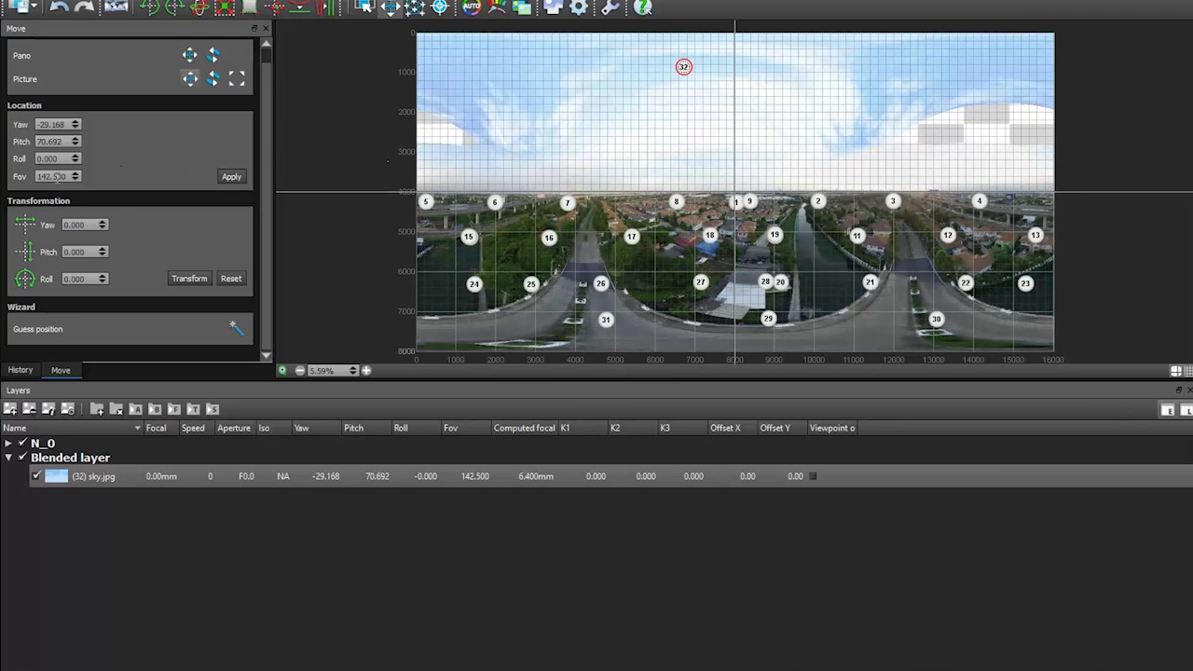
Step: Try a field of view of 20 for sky.jpg, nudge it to 20.2 and deselect the picture
double_click(57, 176)
type("20")
key("Return")
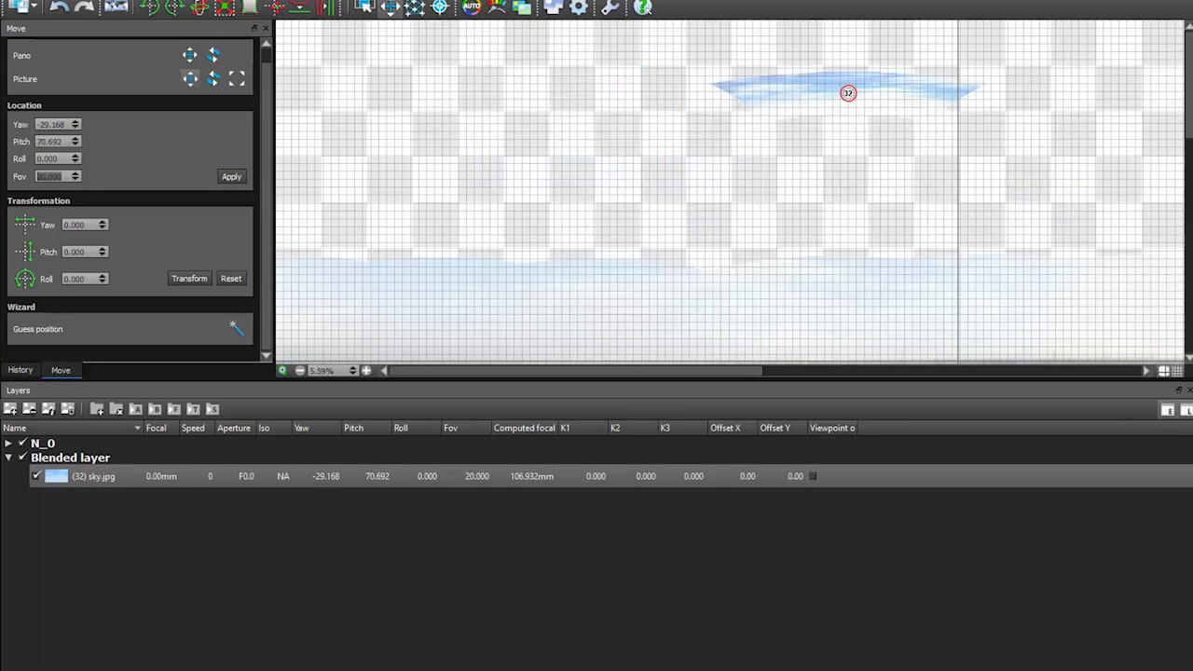
left_click(77, 174)
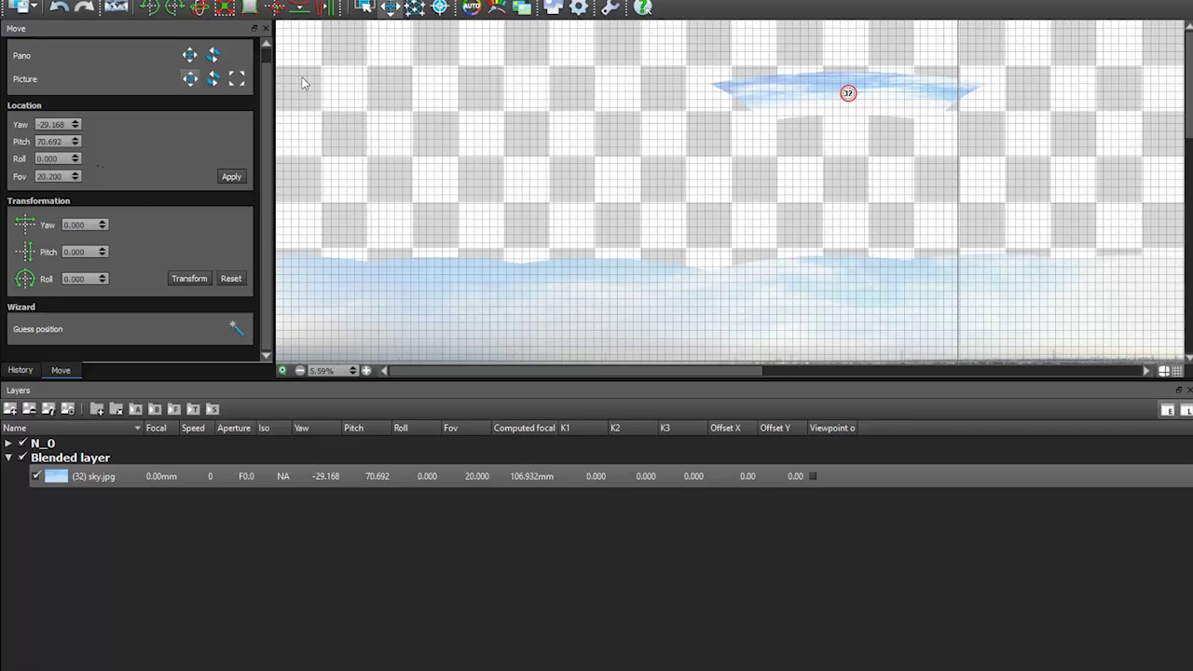
left_click(892, 152)
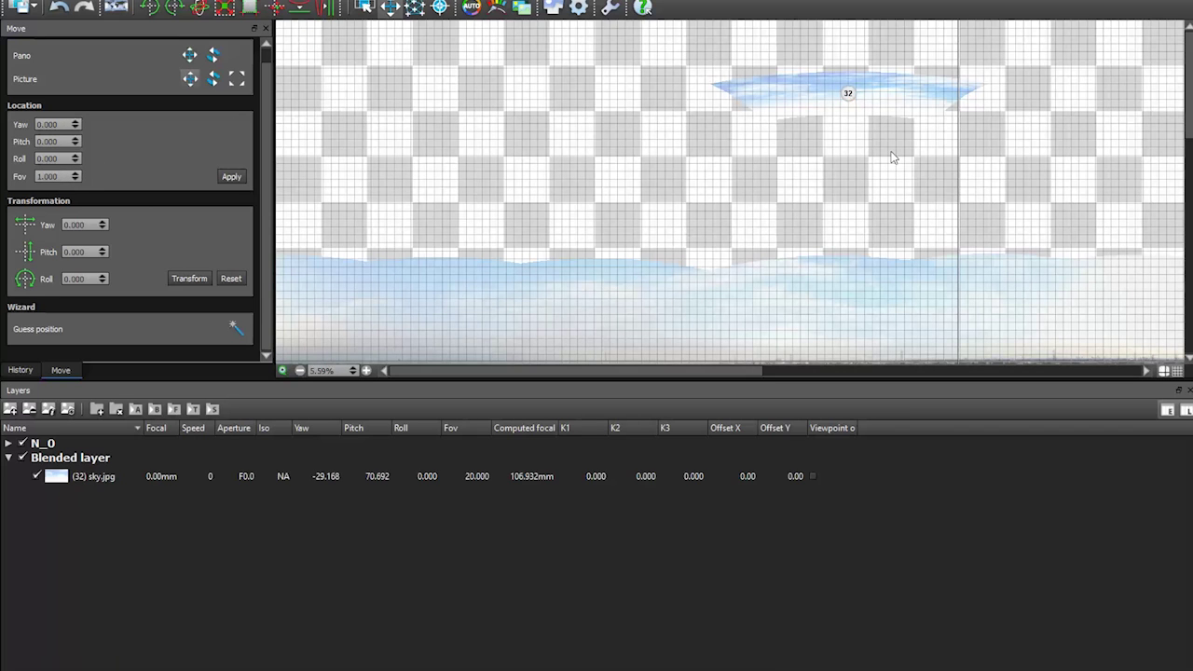
Step: Select sky.jpg again, set its field of view to 150 and move it to about yaw -12.7, pitch 78.3
left_click(847, 92)
left_click_drag(60, 176, 27, 175)
type("20")
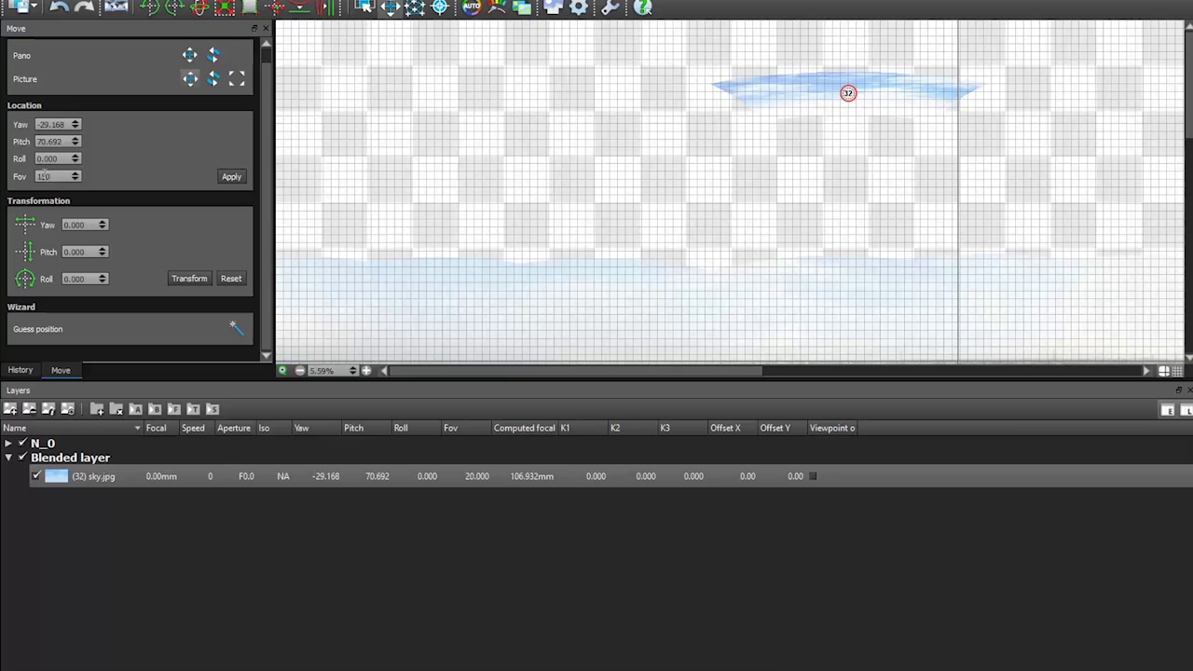
key("Return")
mouse_move(690, 59)
left_mouse_down()
mouse_move(719, 14)
mouse_move(715, 59)
left_mouse_up()
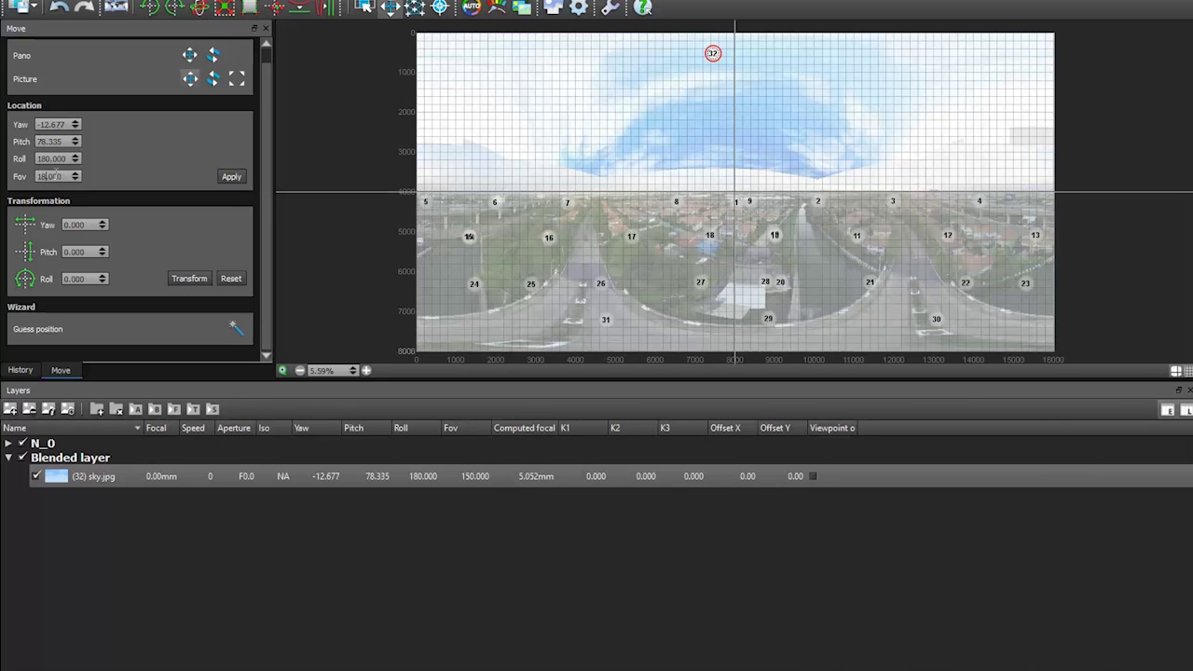
Step: Move sky.jpg close to the zenith at about yaw 177.8, pitch 87.6, and set its field of view to 170
key("Return")
mouse_move(711, 51)
left_mouse_down()
mouse_move(693, 180)
mouse_move(687, 31)
mouse_move(623, 58)
mouse_move(724, 44)
left_mouse_up()
left_click(71, 181)
left_click(76, 180)
left_click_drag(69, 180, 39, 183)
type("12")
key("Return")
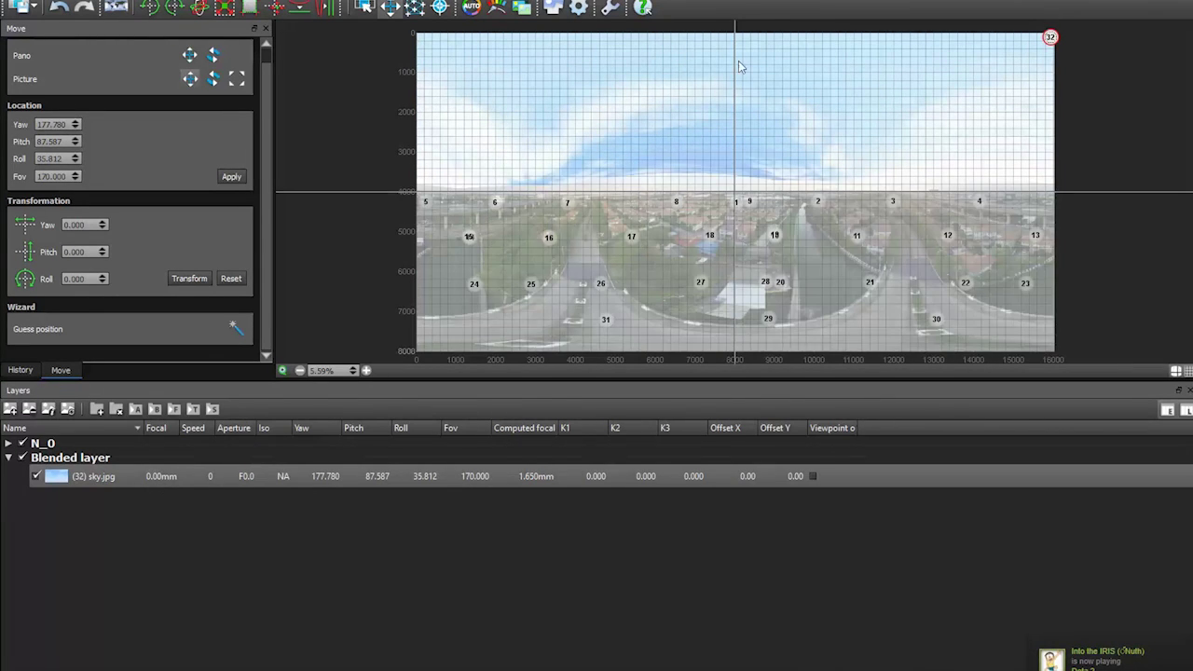
Step: Switch the Move tool to picture scaling and enlarge sky.jpg to a field of view of about 177.2
left_click(93, 477)
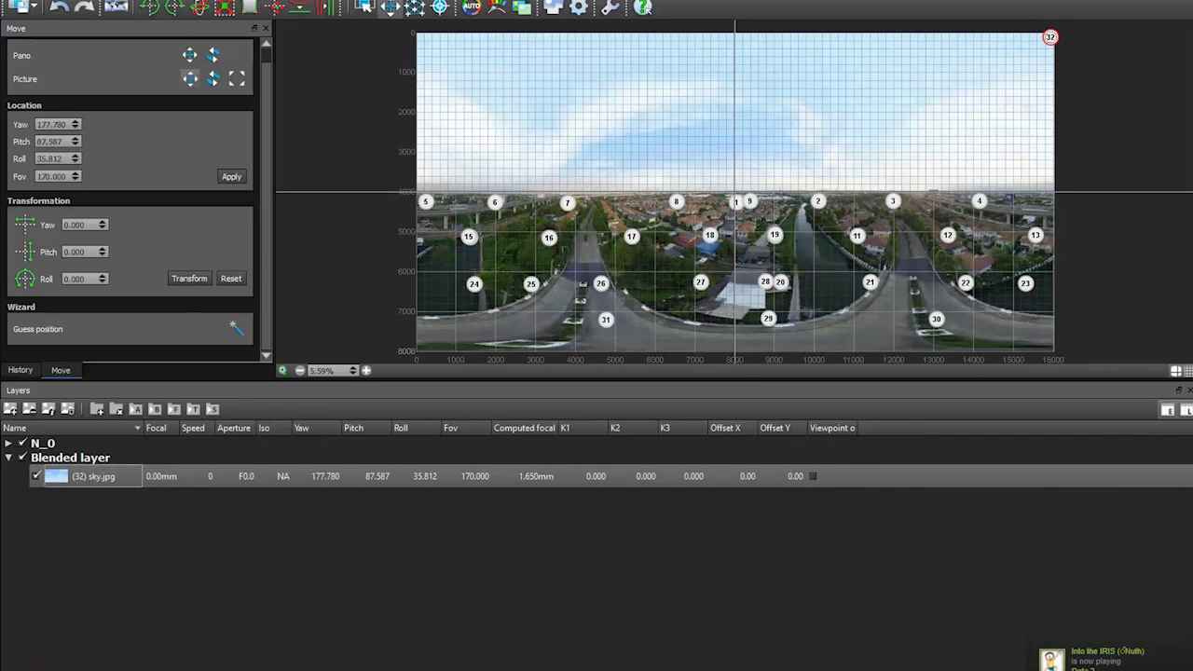
left_click(215, 81)
left_click(714, 102)
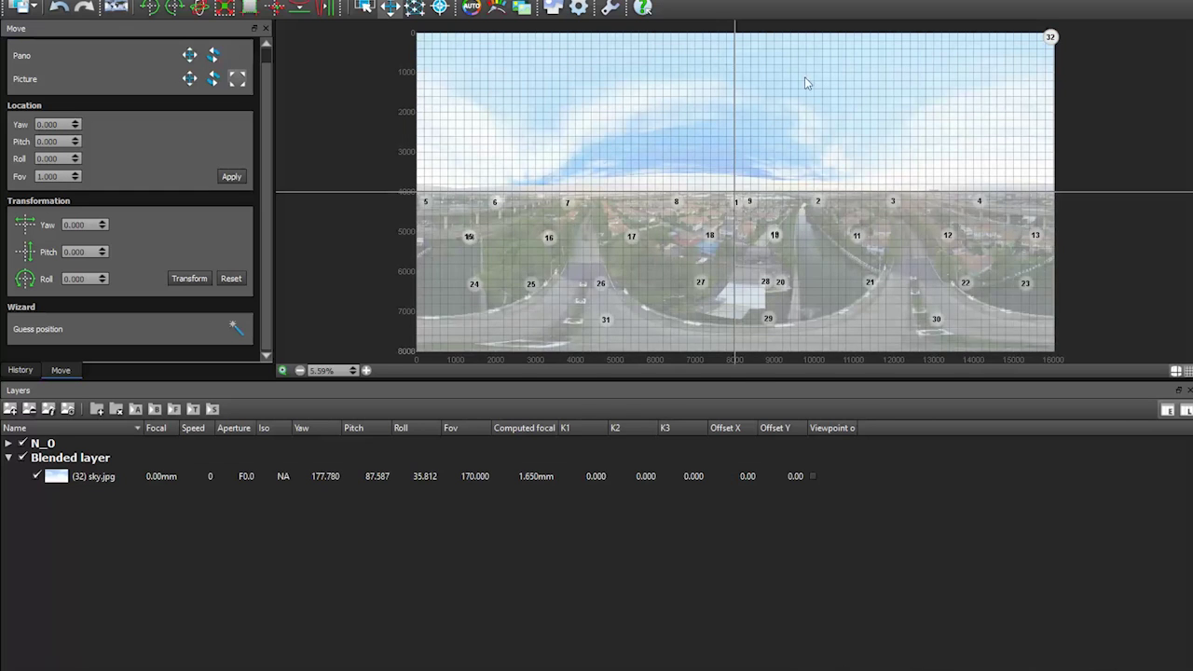
left_click(1051, 39)
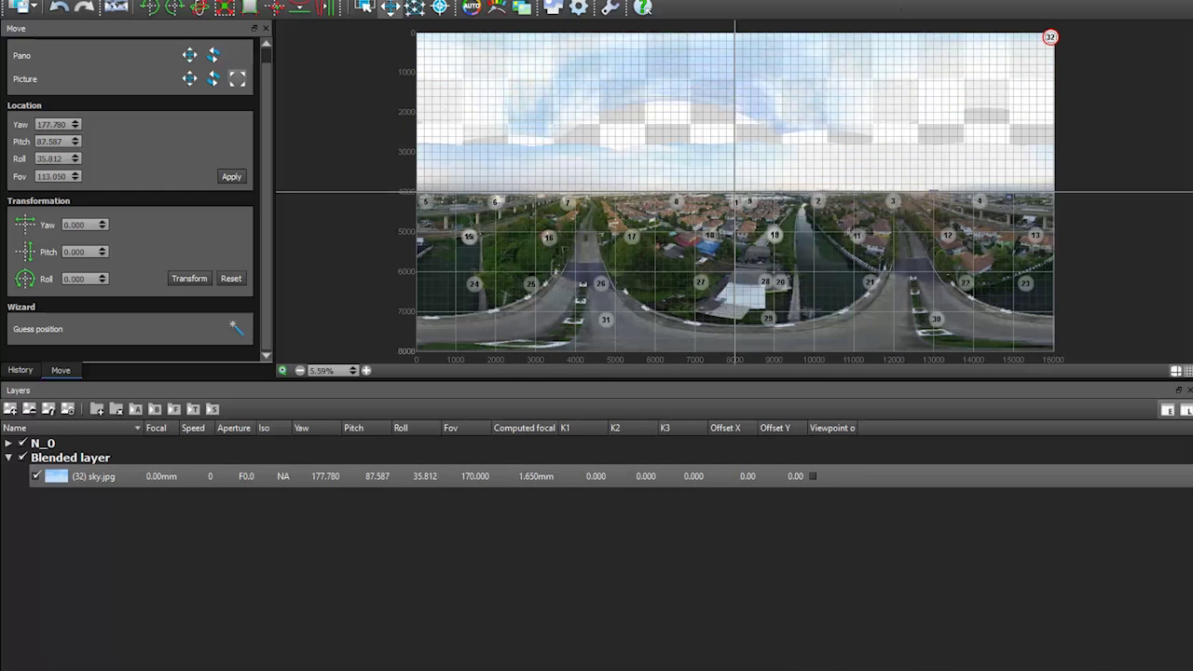
left_click_drag(953, 48, 1069, 3)
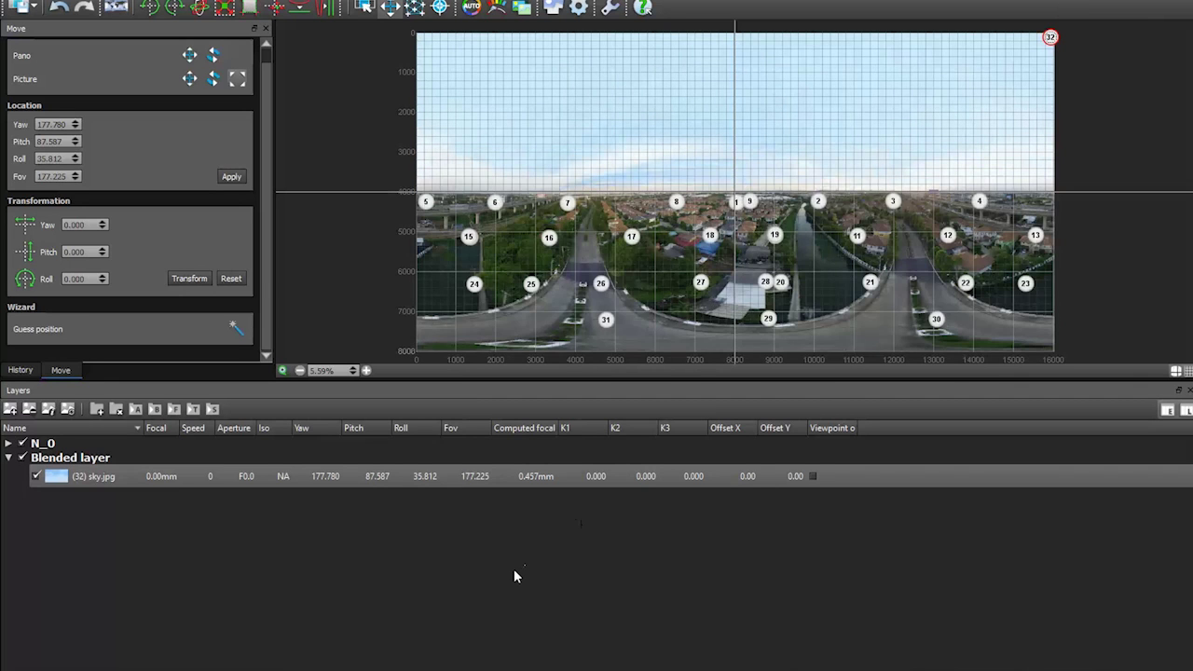
Step: Rescale sky.jpg to a field of view of about 163.5 so it still fills the whole sky
left_click_drag(1051, 36, 1056, 14)
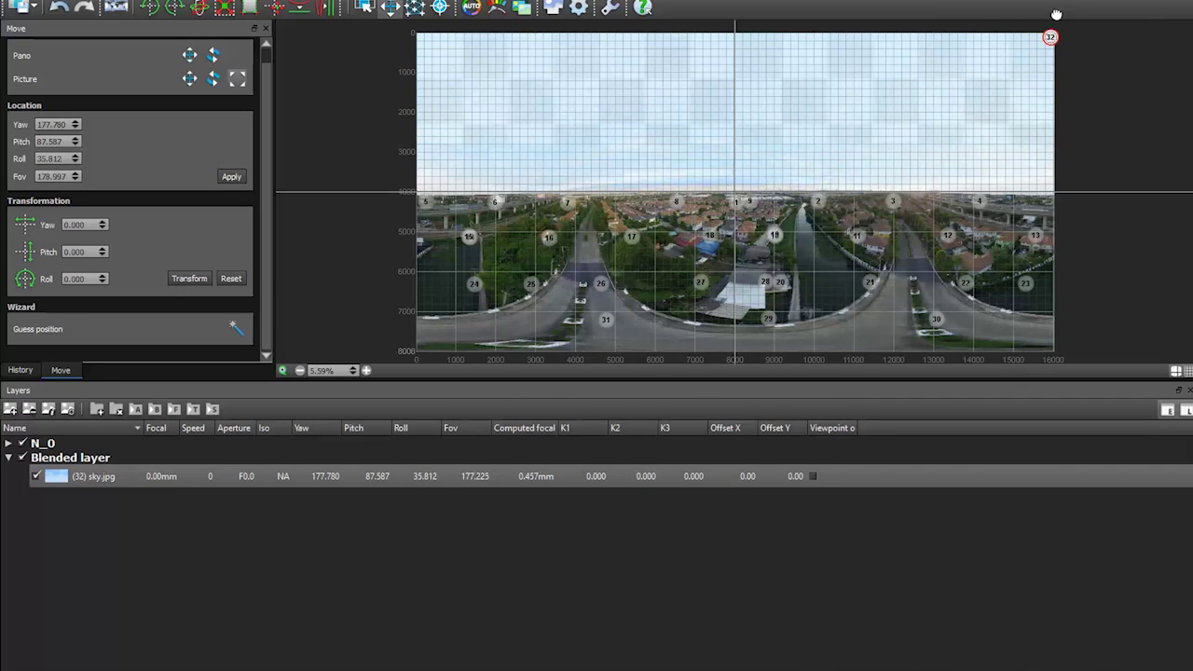
scroll(1057, 14, "down", 5)
scroll(1008, 8, "up", 2)
scroll(1008, 7, "up", 1)
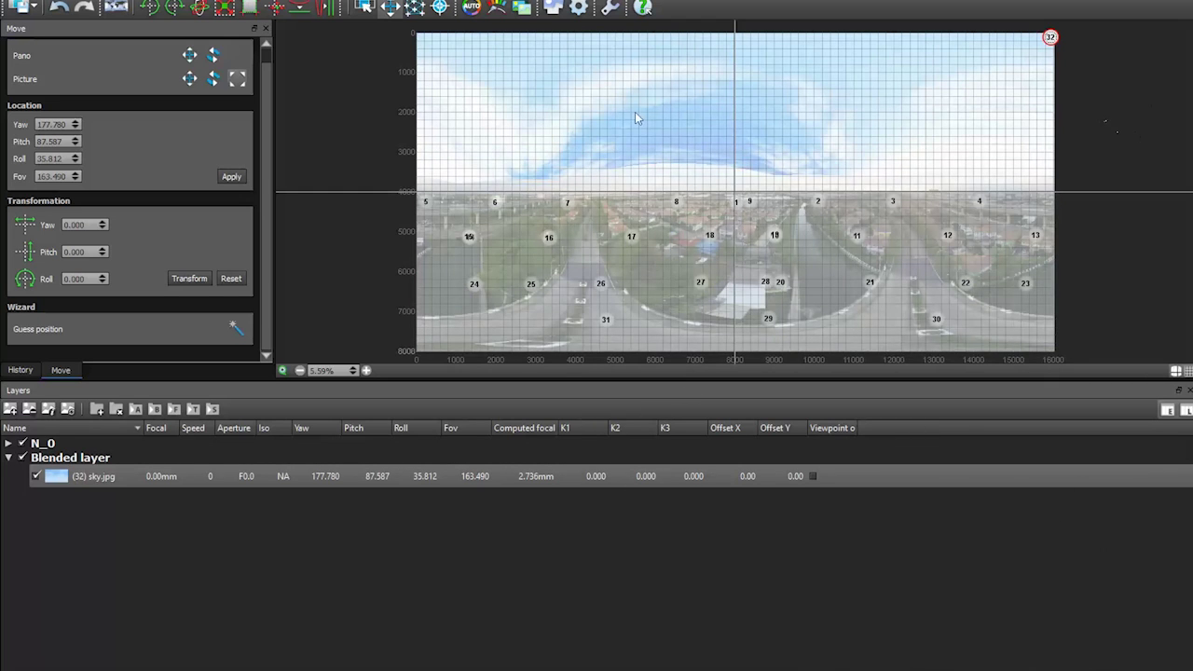
Step: Collapse Blended layer, open the render settings and review the interpolator choices, keeping Bicubic
left_click(6, 458)
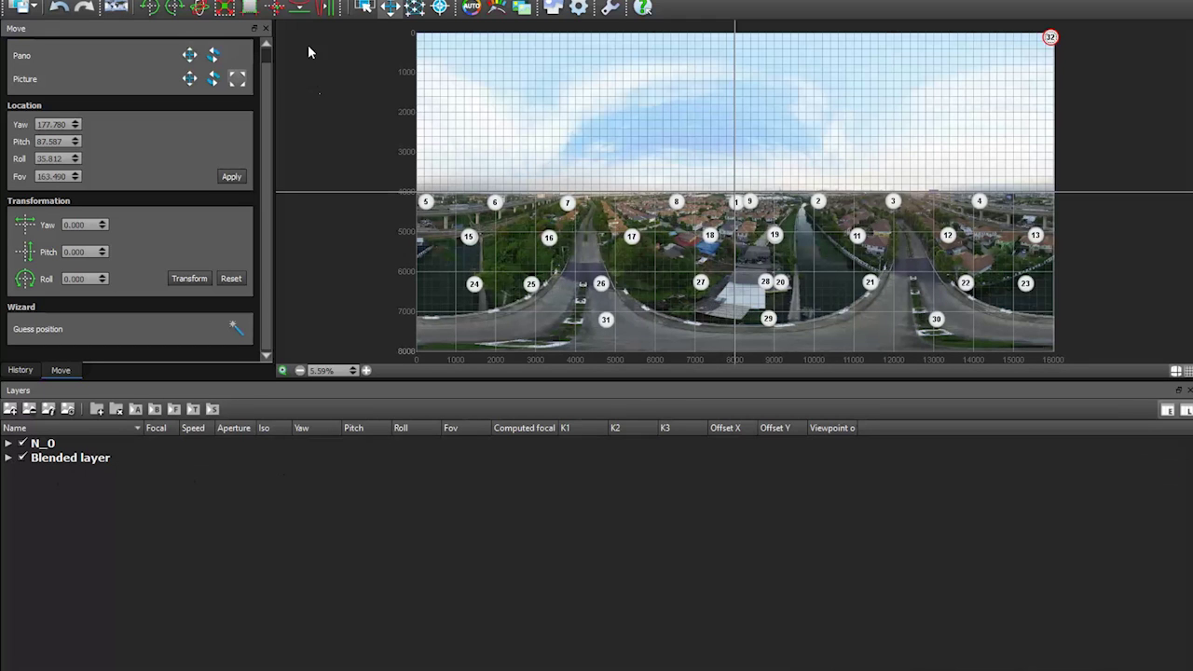
left_click(579, 9)
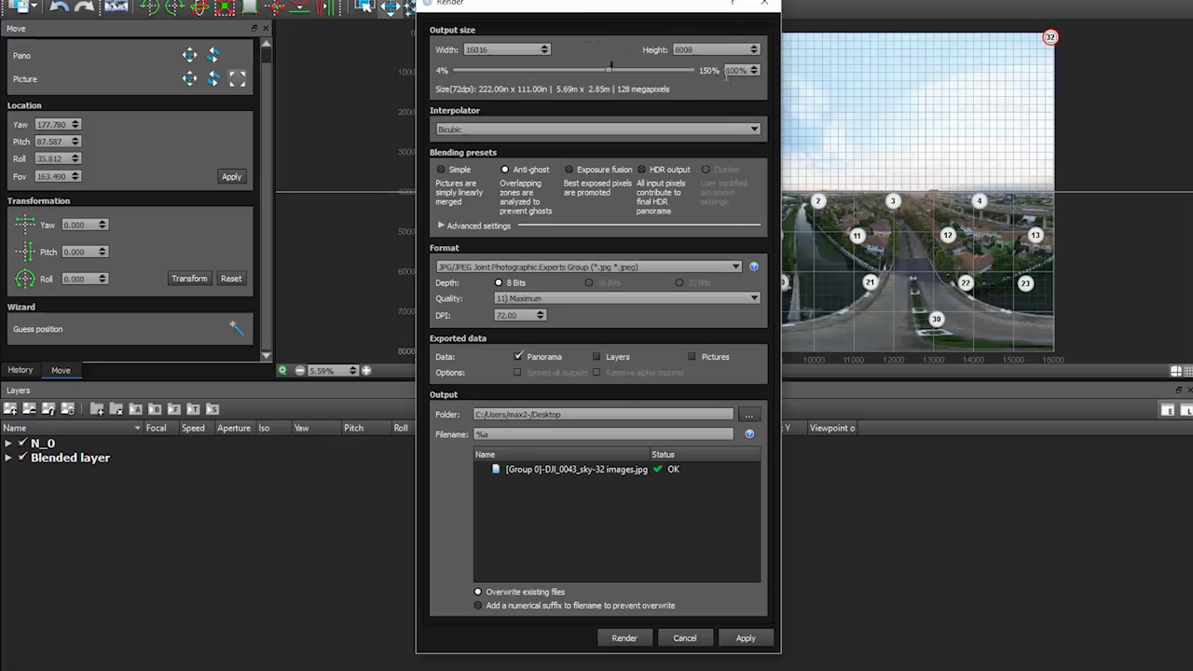
left_click(607, 130)
left_click(607, 129)
left_click(478, 130)
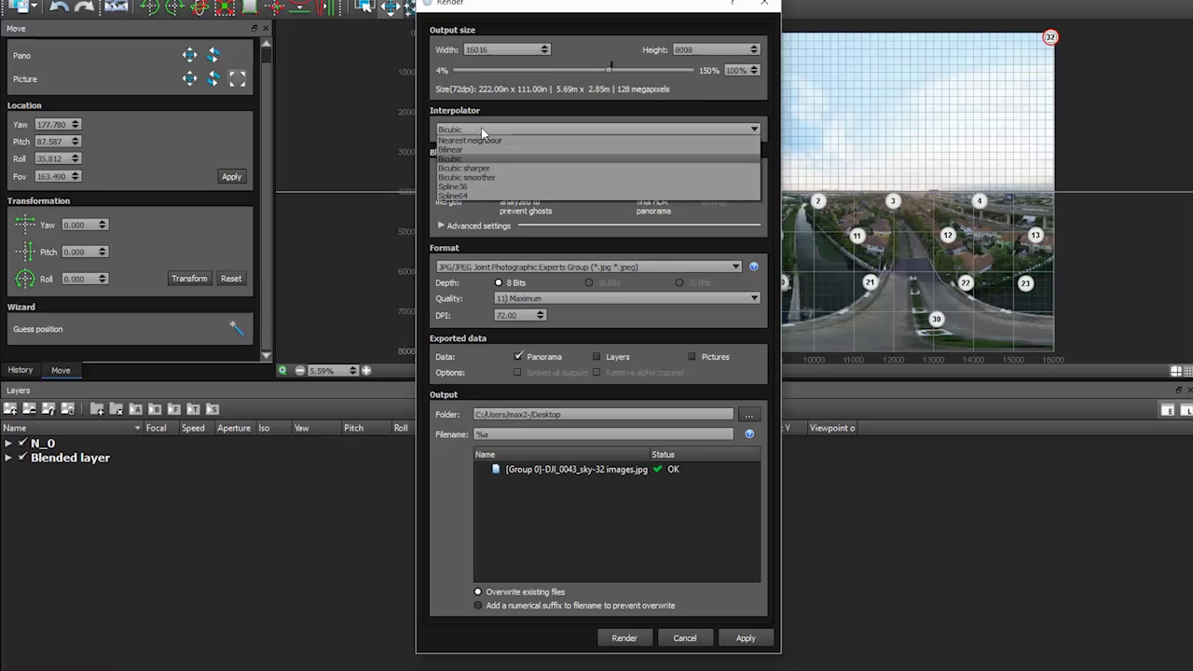
left_click(509, 119)
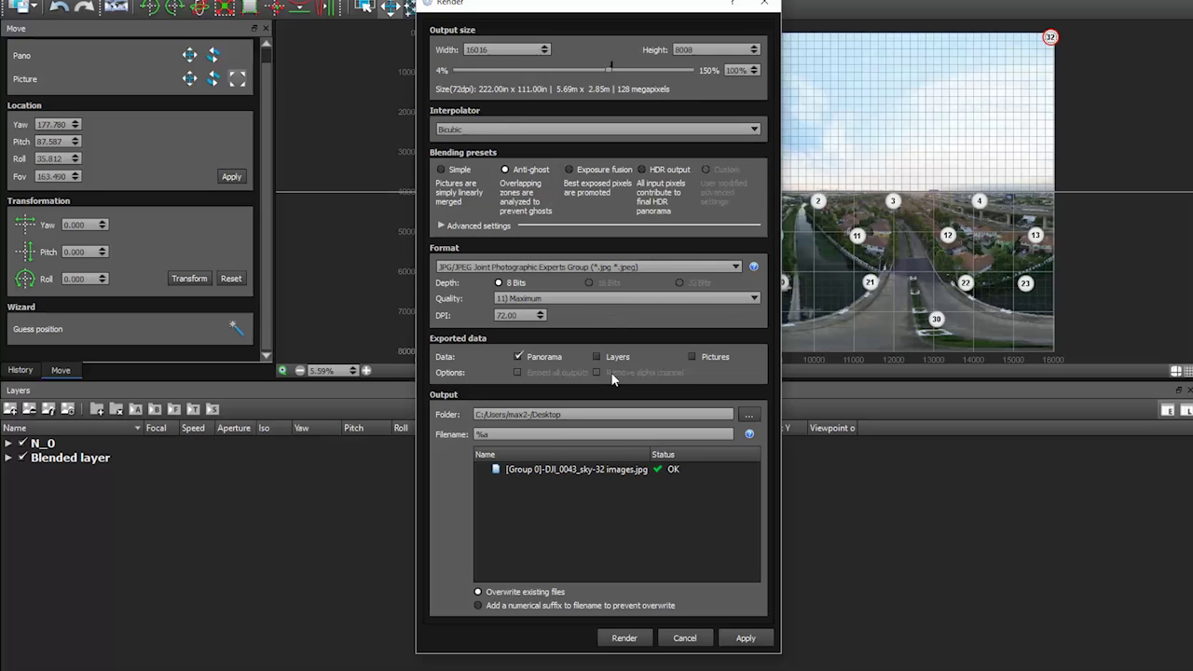
Step: Set the JPEG render quality to 6) Medium
left_click(541, 298)
left_click(543, 298)
left_click(542, 297)
left_click(557, 357)
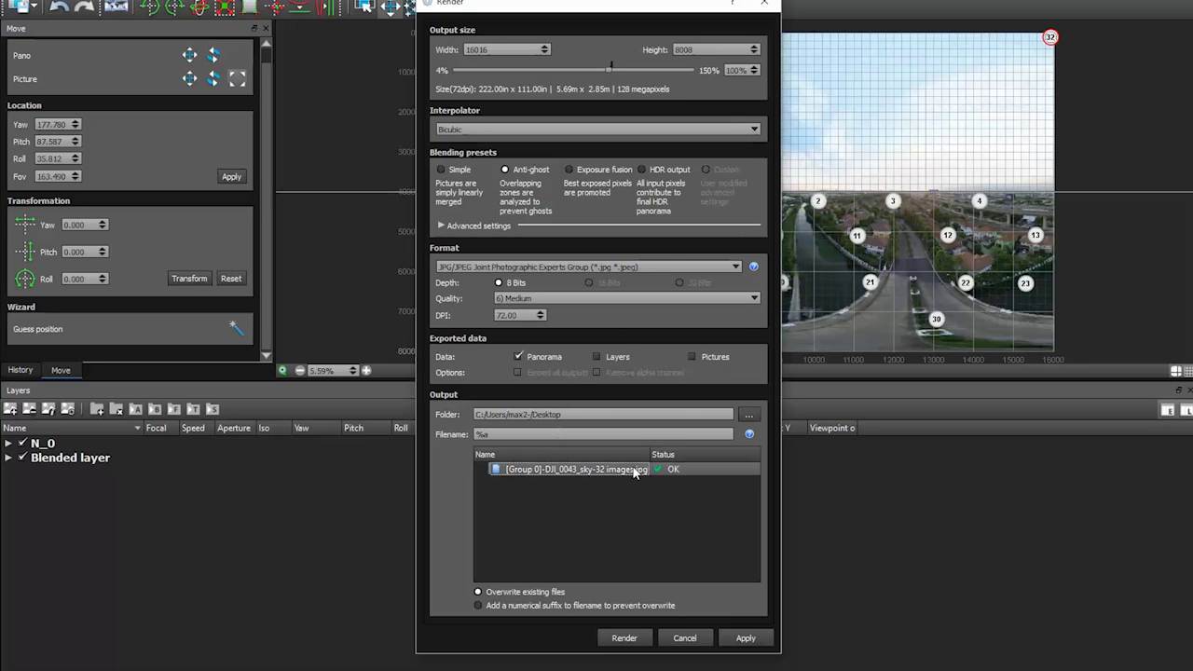
Step: Check the file name template syntax, close it and name the render output file Pano1
left_click(748, 433)
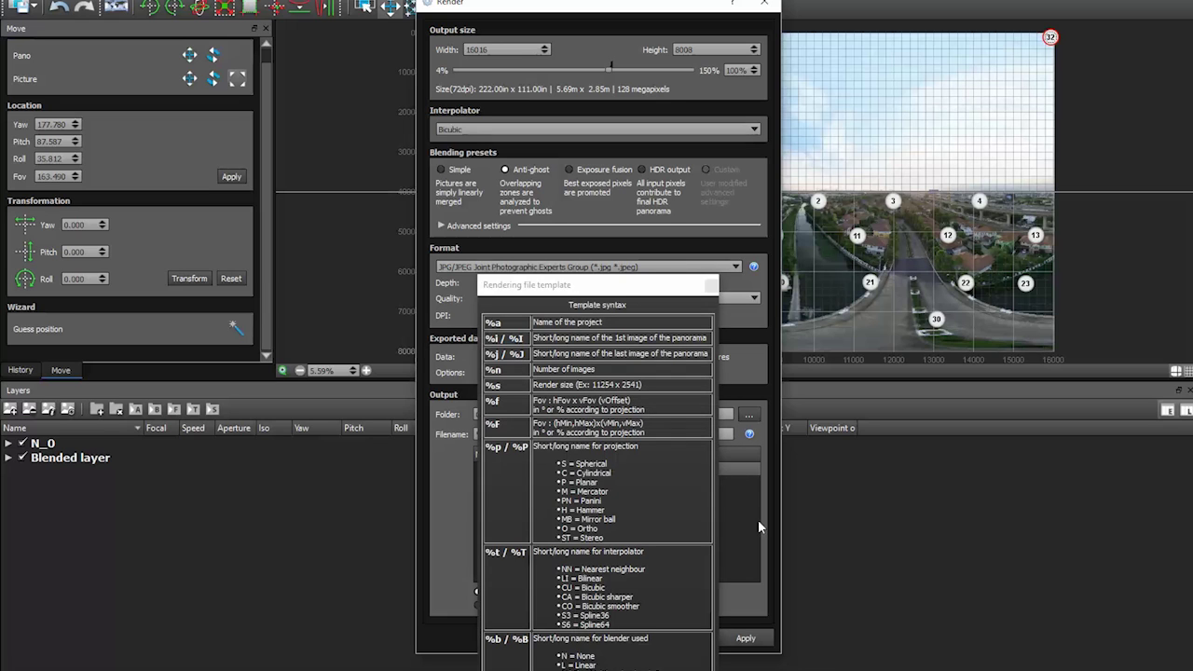
left_click(710, 284)
left_click_drag(528, 434, 467, 423)
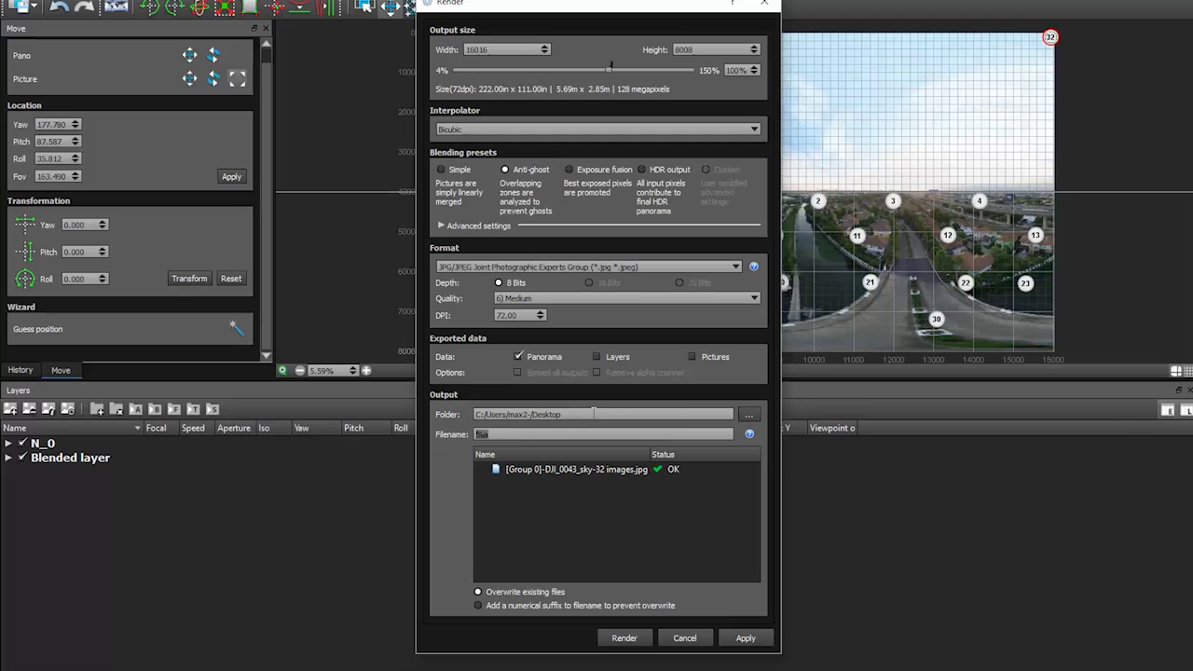
type("Pa")
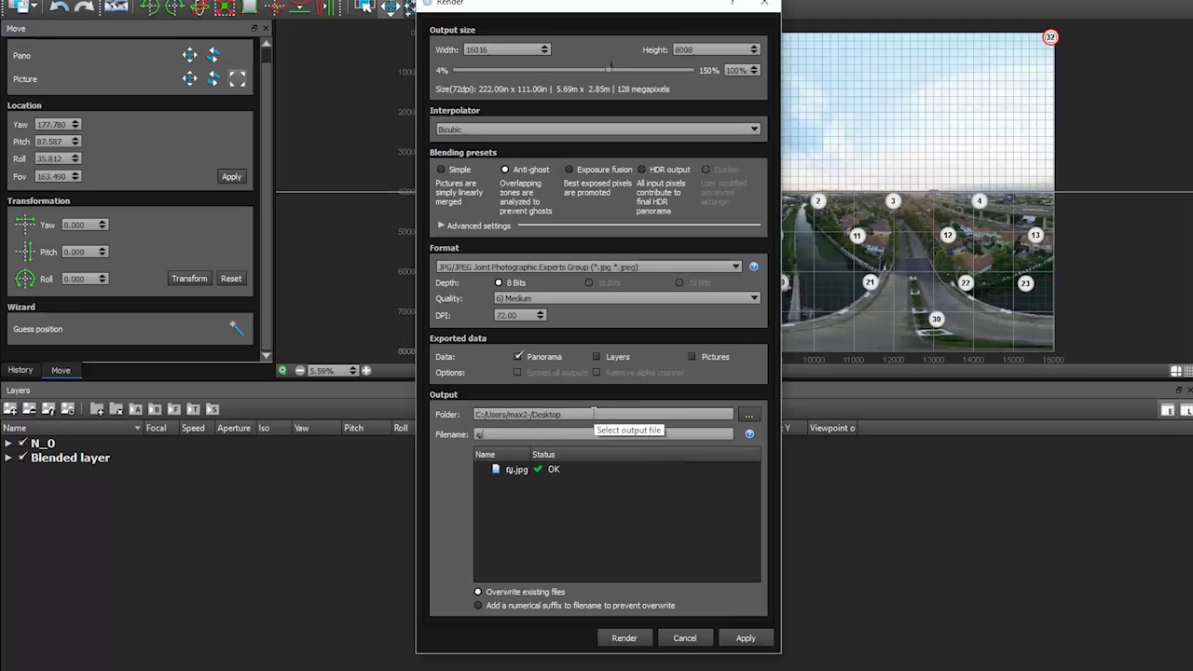
type("n")
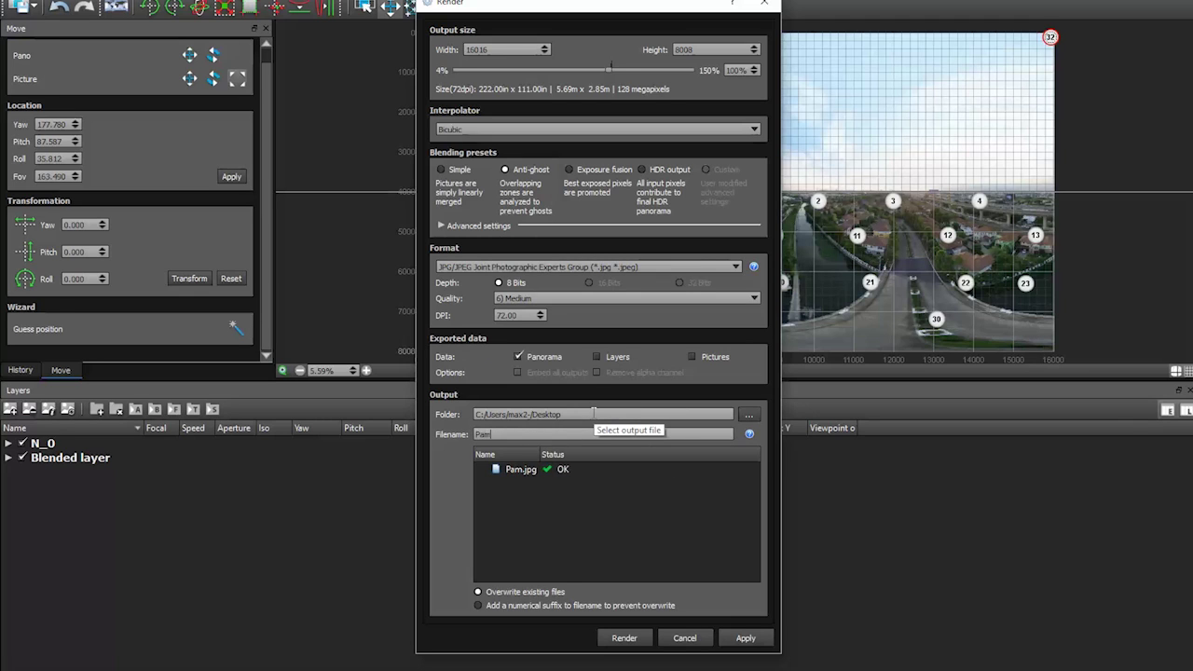
type("o1")
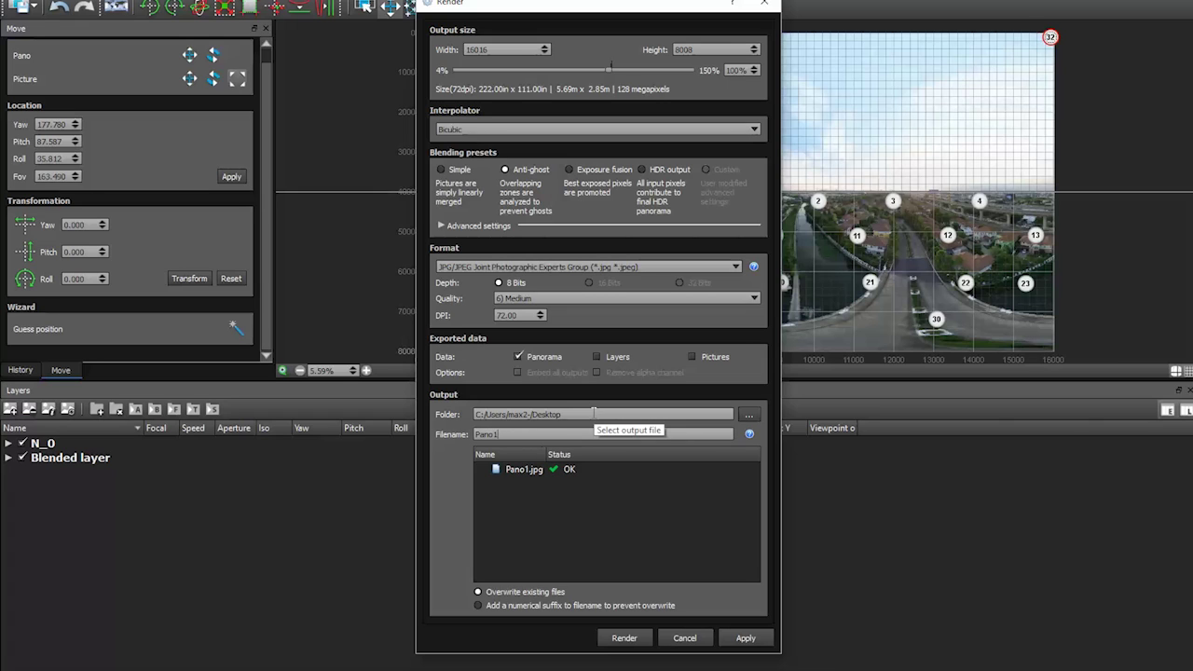
Step: Render the panorama, minimize the Autopano Giga windows and open the finished Pano1.jpg from the desktop
left_click(624, 638)
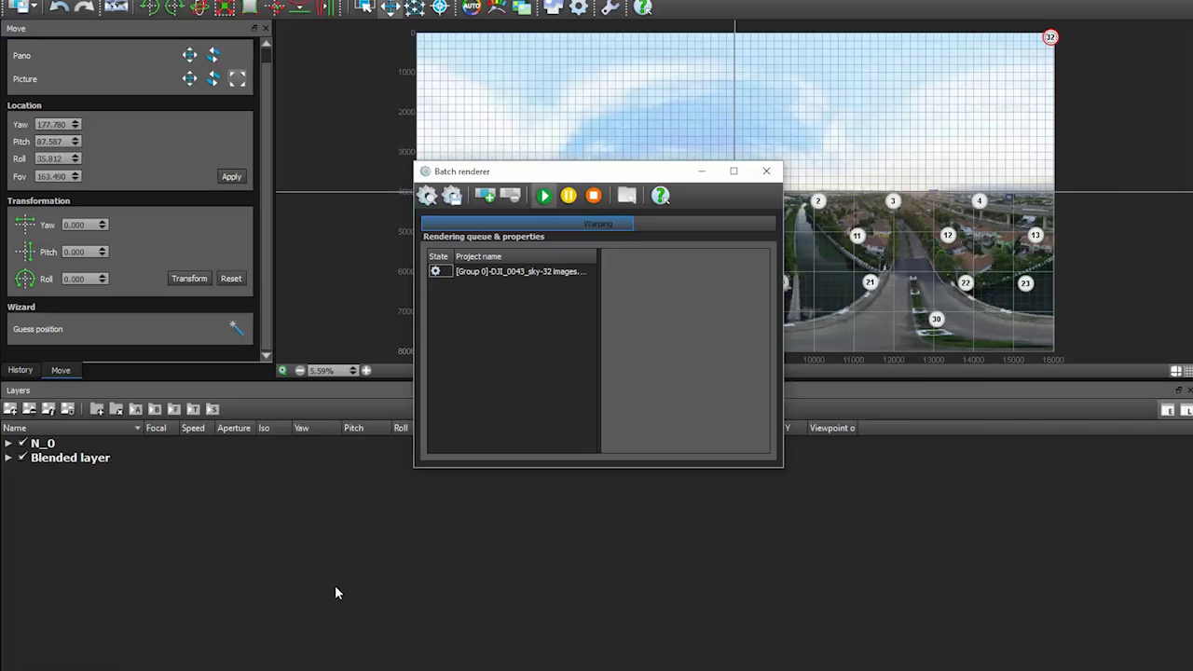
left_click(331, 670)
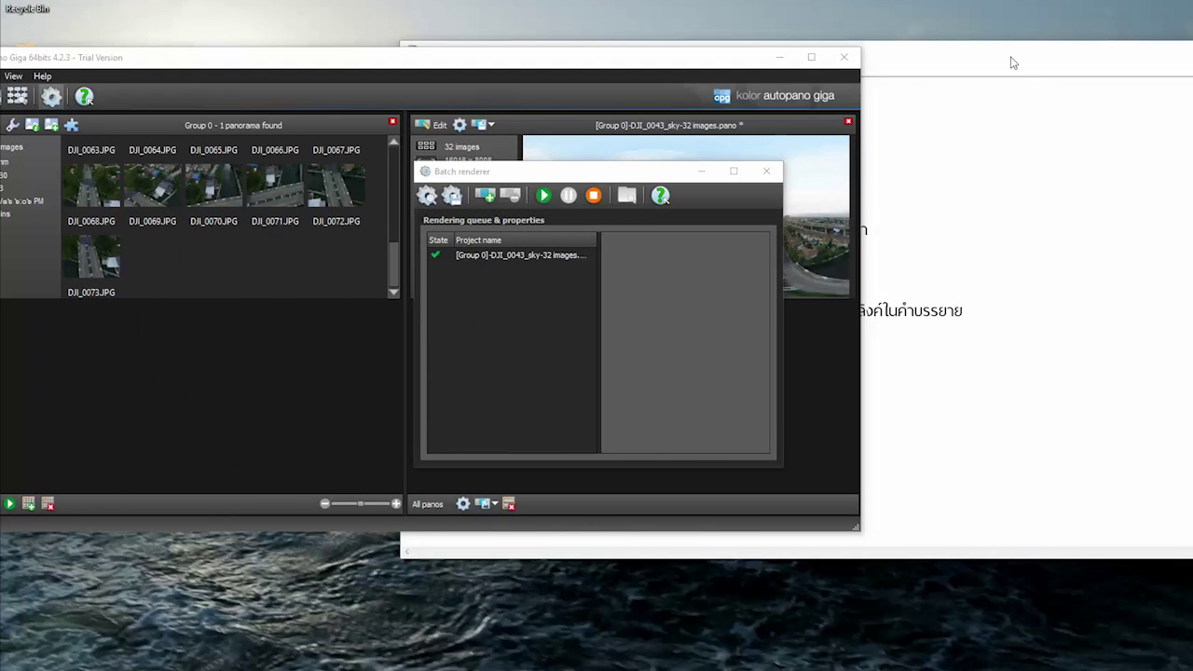
left_click(1047, 60)
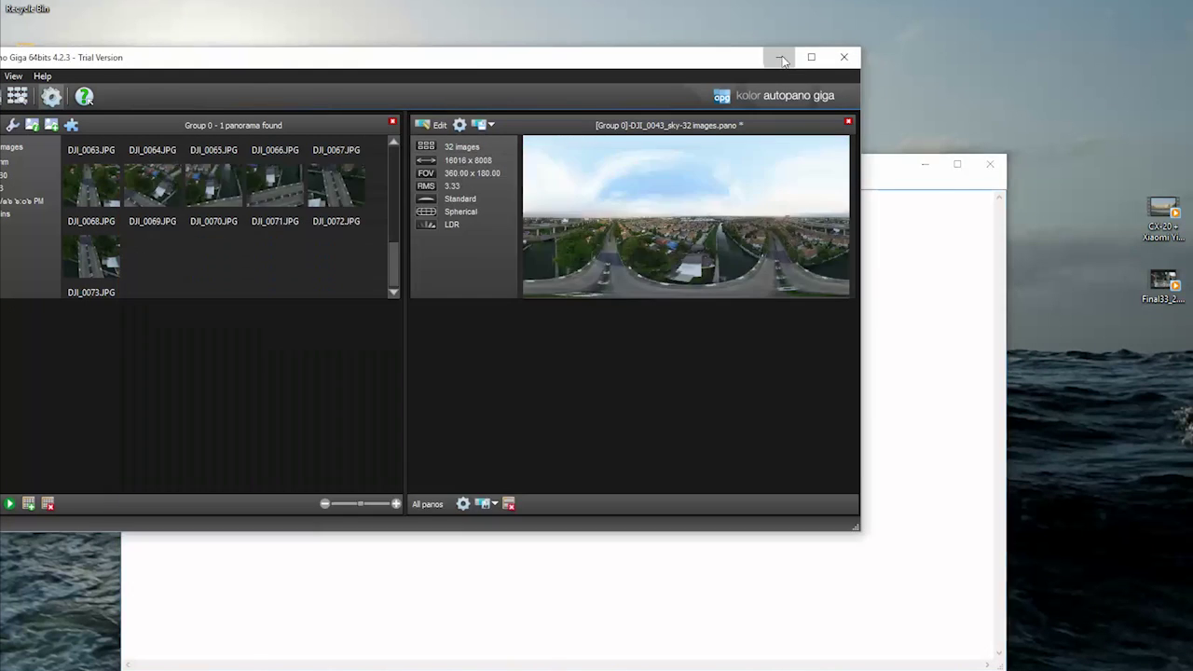
left_click(782, 60)
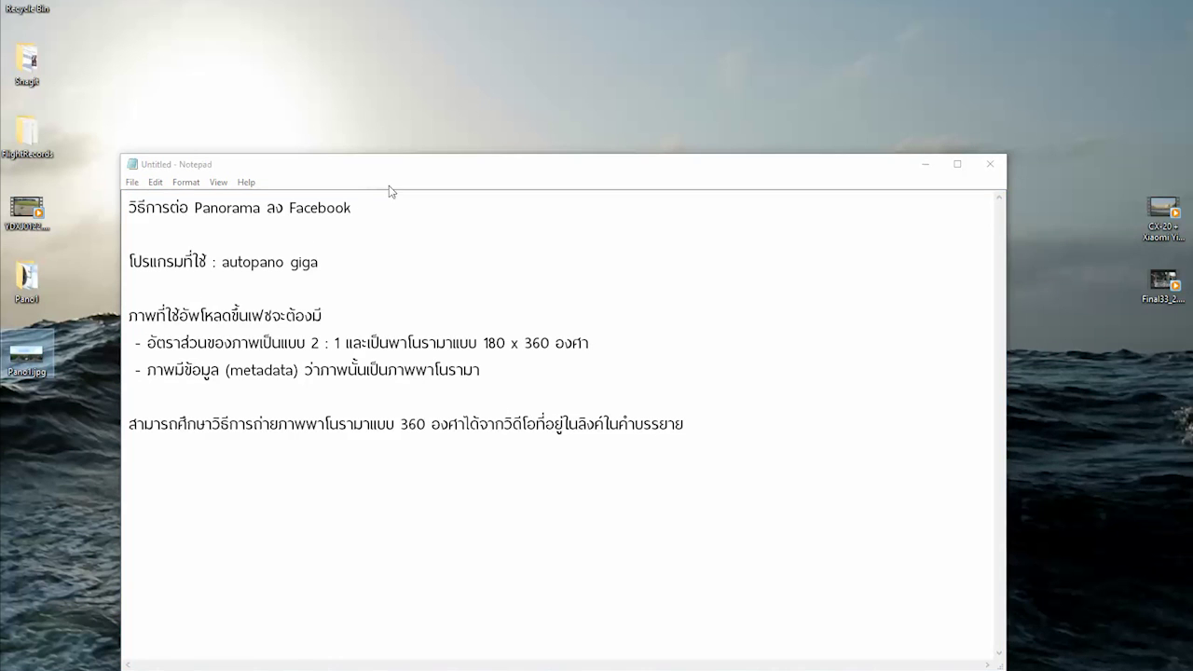
left_click_drag(403, 168, 467, 132)
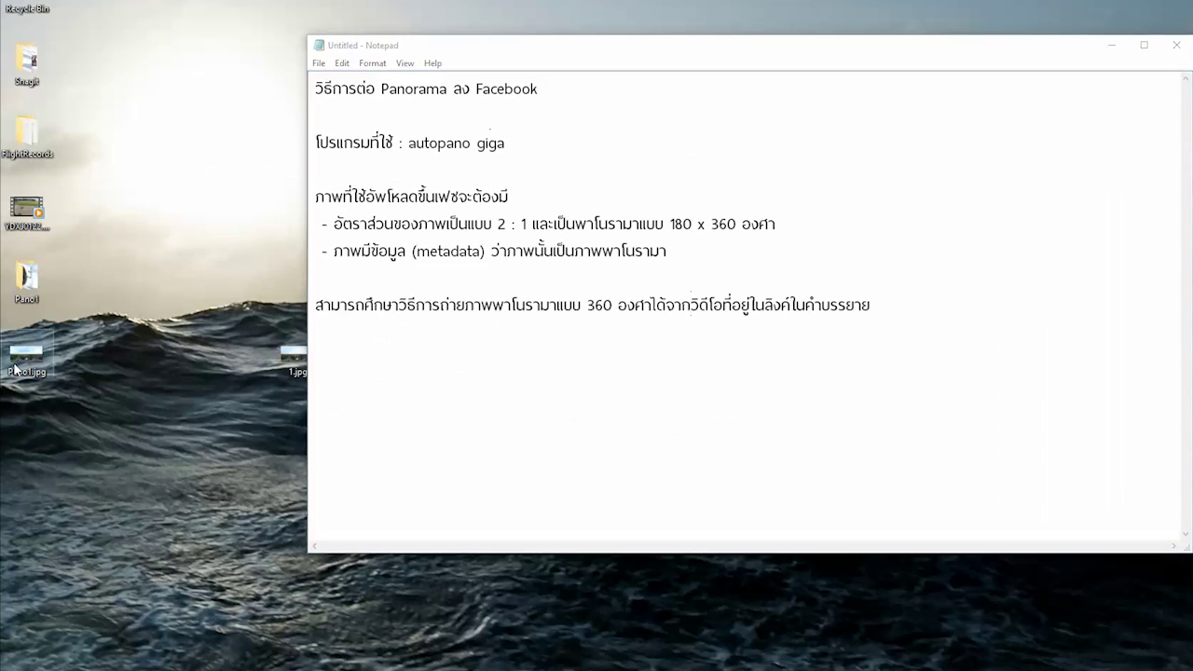
double_click(15, 361)
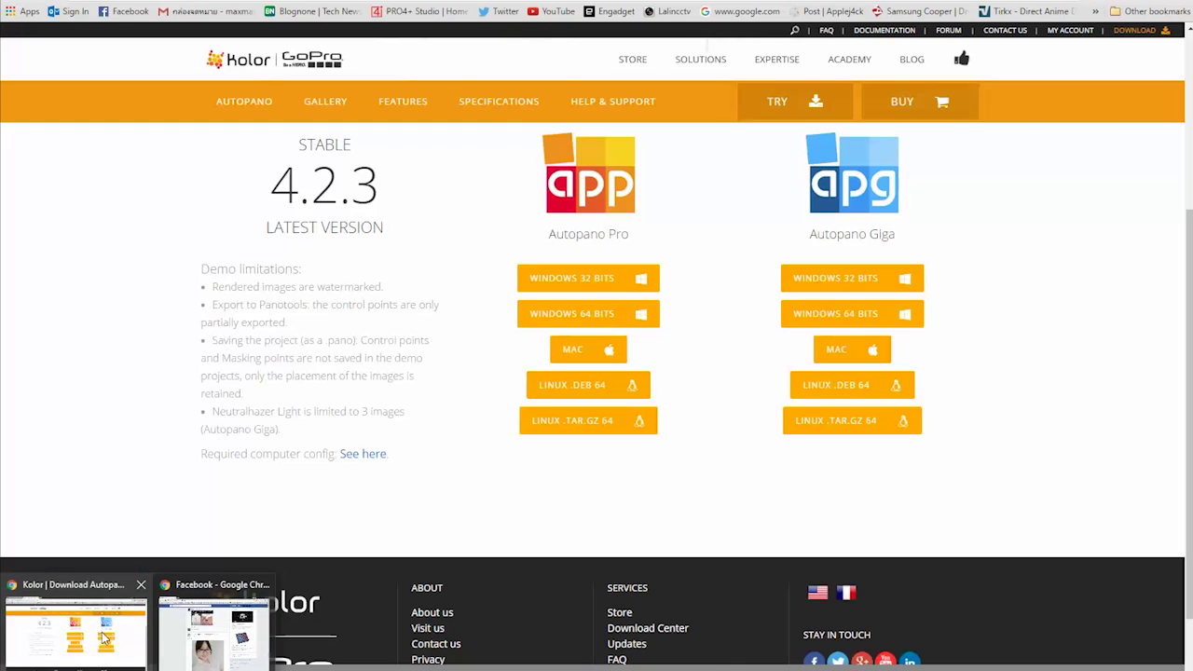
Step: Switch to Chrome, show the PRO4+ Studio Facebook page and start a new post on its timeline
left_click(103, 639)
left_click(187, 1)
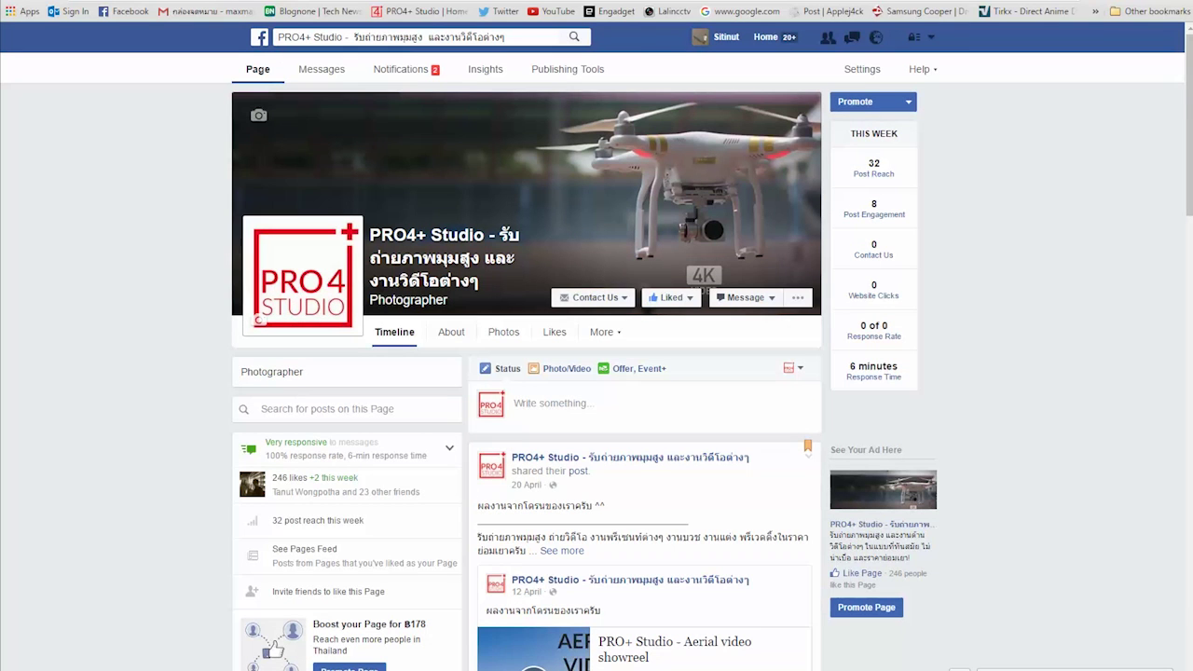
left_click(599, 398)
scroll(522, 308, "down", 1)
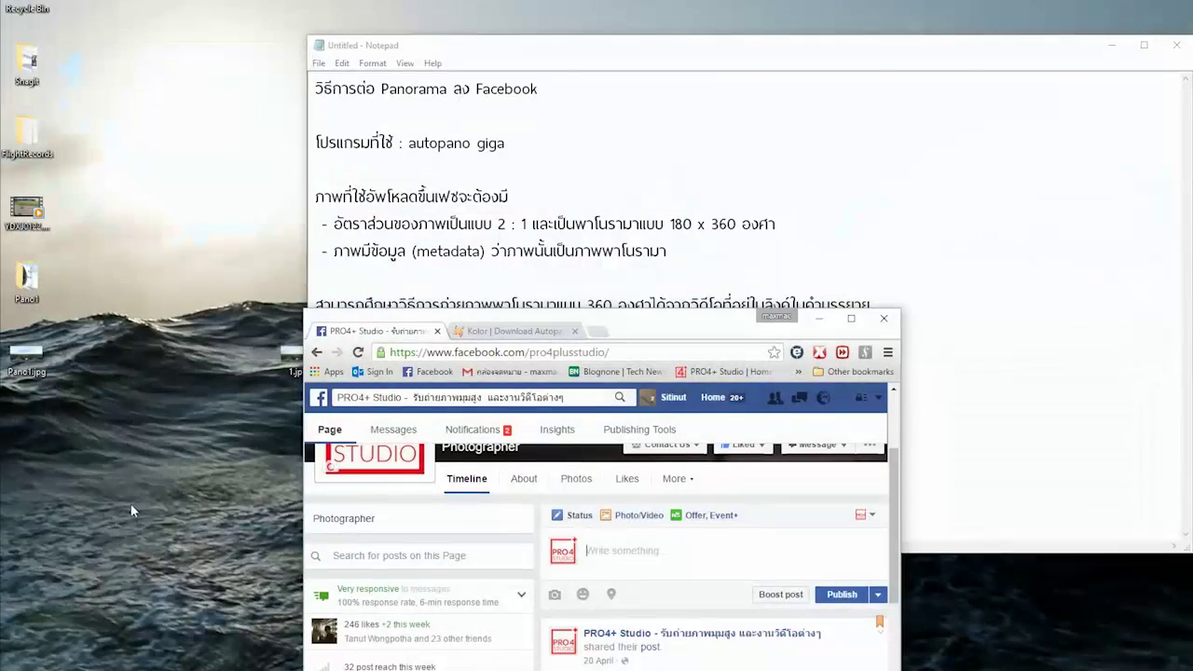
Step: Reposition the browser window over the desktop and move the Pano1.jpg file to a free spot beside it
right_click(27, 356)
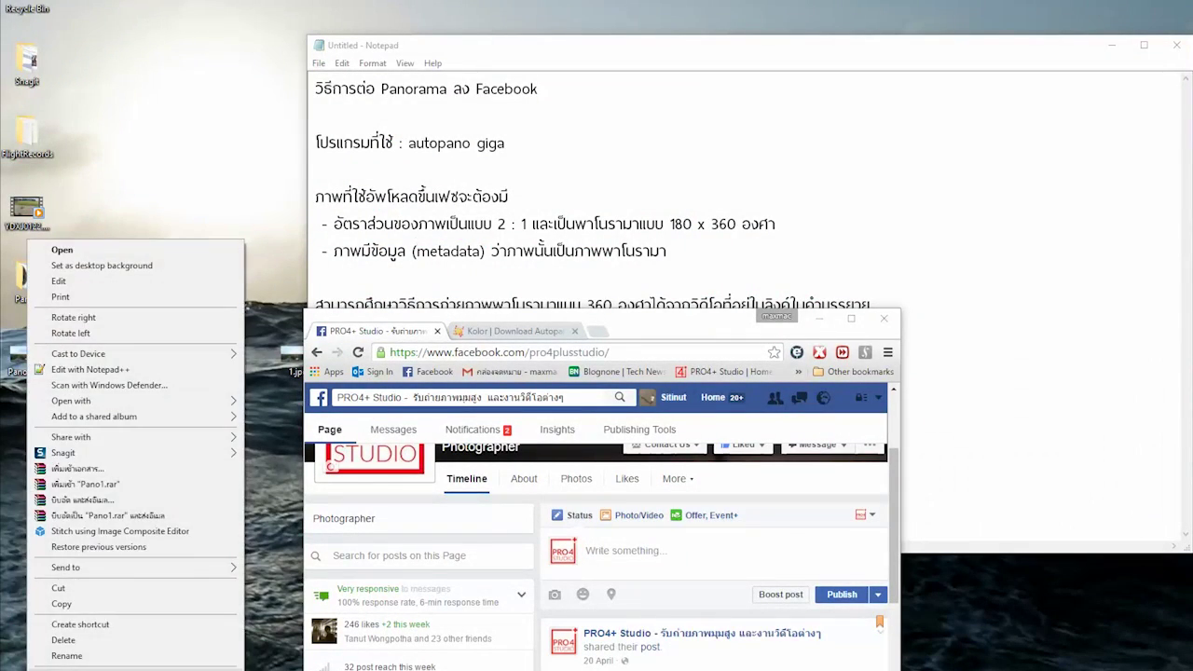
left_click(65, 660)
left_click(278, 328)
left_click_drag(699, 327, 751, 85)
left_click_drag(26, 356, 200, 421)
Step: Add Pano1.jpg from the Desktop folder as a photo upload to the new Facebook page post
left_click(687, 215)
left_click(732, 257)
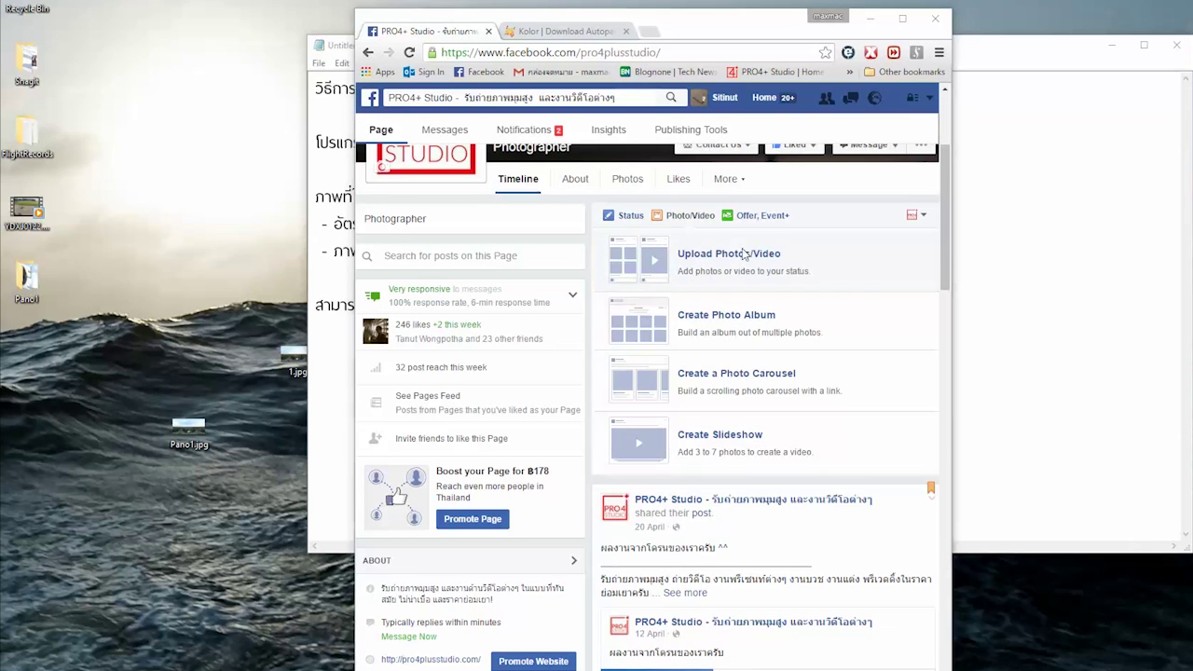
left_click(350, 336)
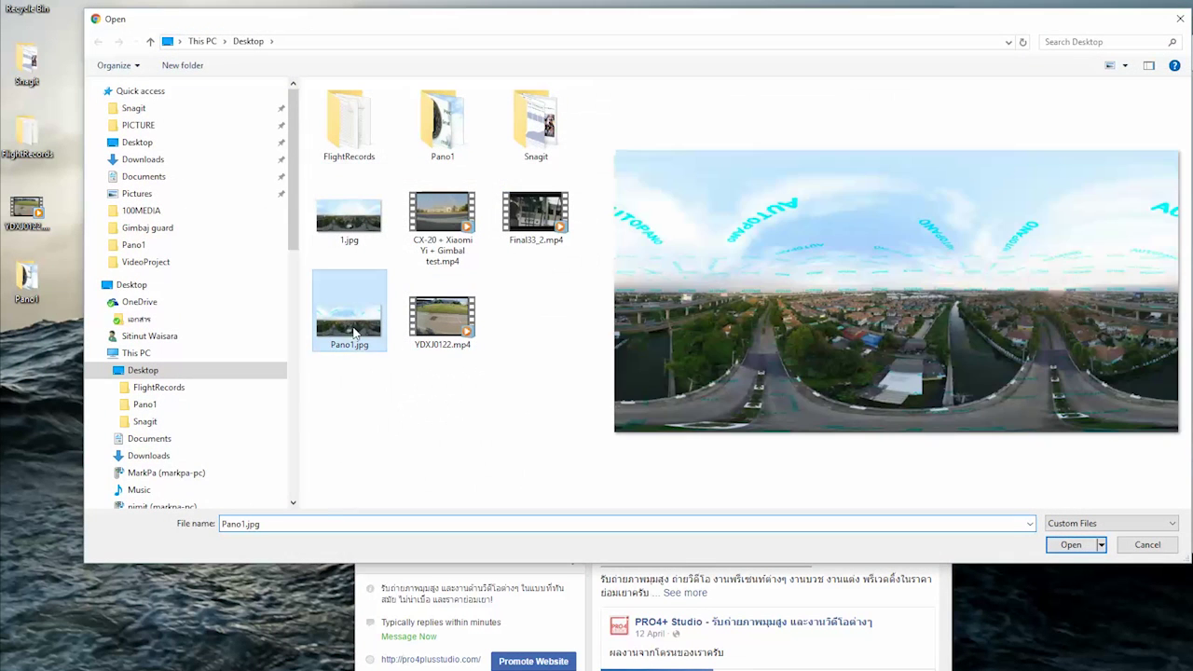
left_click(1071, 545)
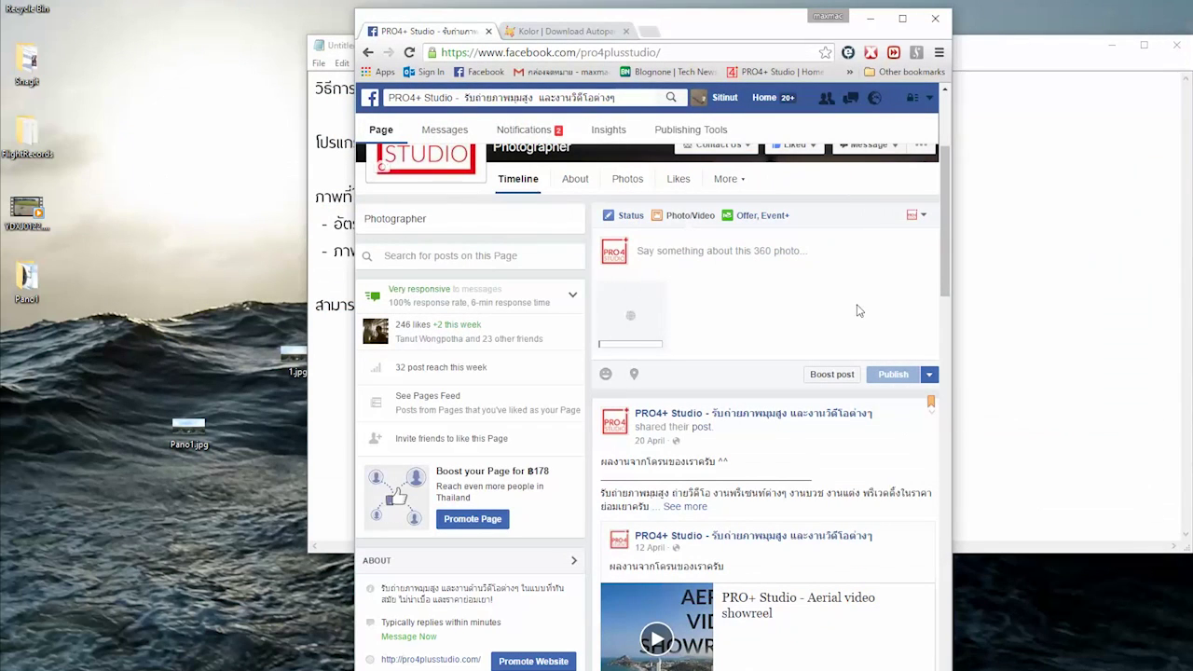
left_click(752, 250)
Step: View Pano1.jpg in the photo viewer during the upload, then close the viewer
left_click(903, 18)
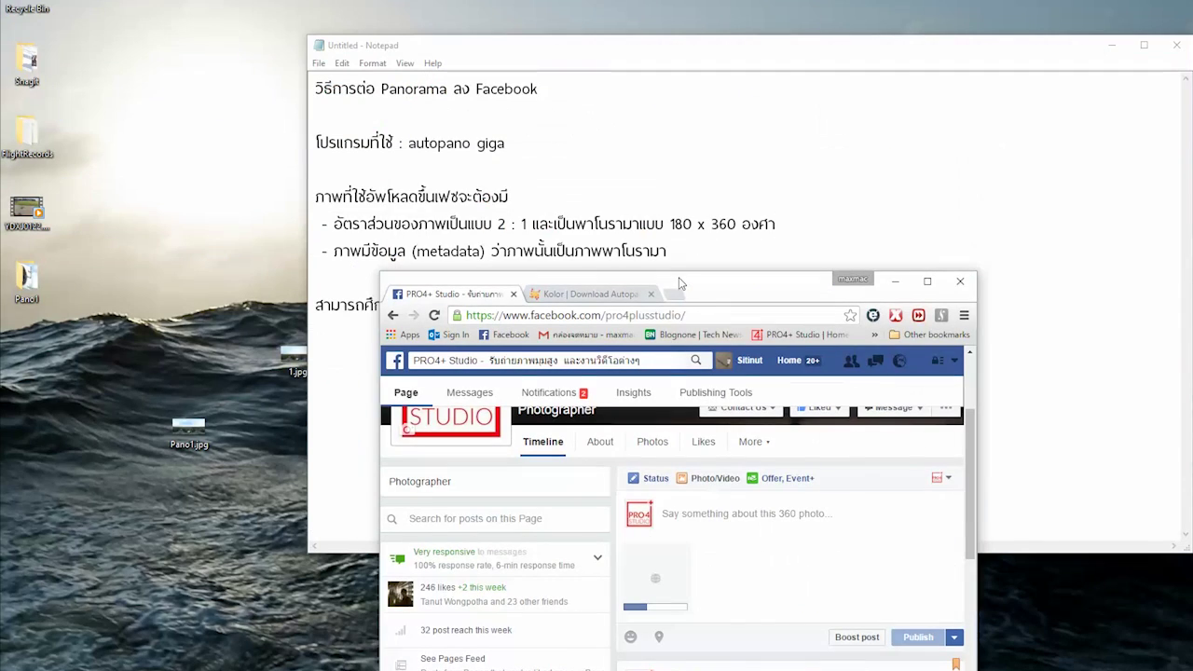
double_click(195, 410)
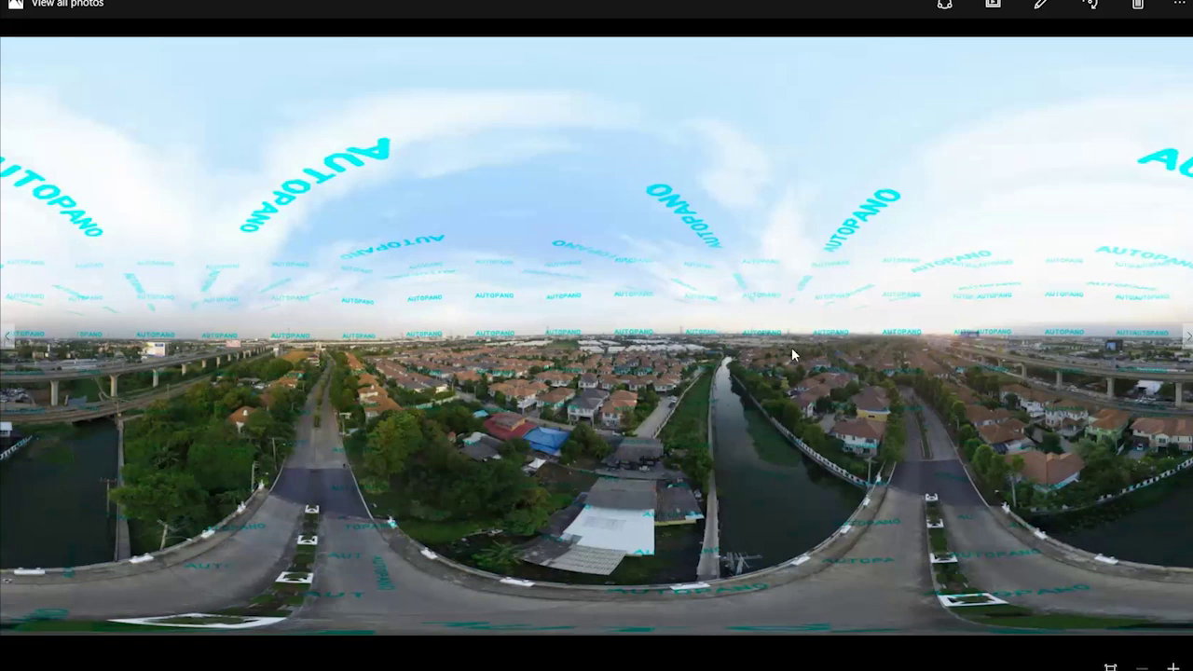
left_click(1176, 1)
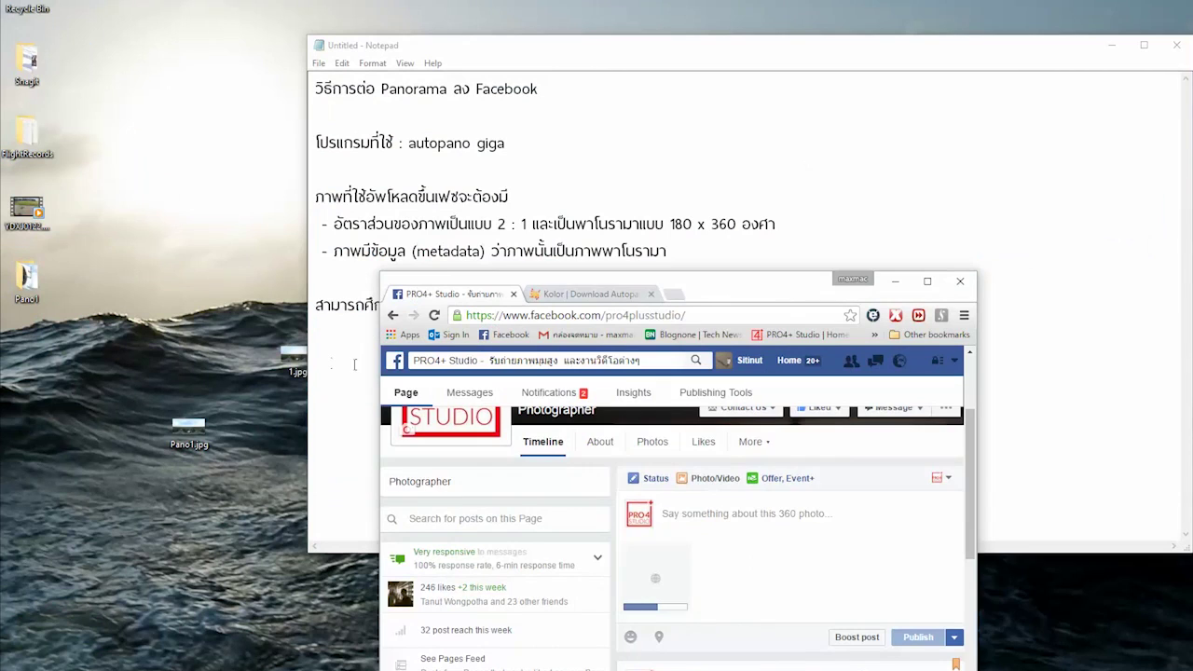
Step: Move the browser aside and highlight the 2 : 1 ratio and metadata requirements in the Notepad notes
left_click_drag(772, 297, 979, 294)
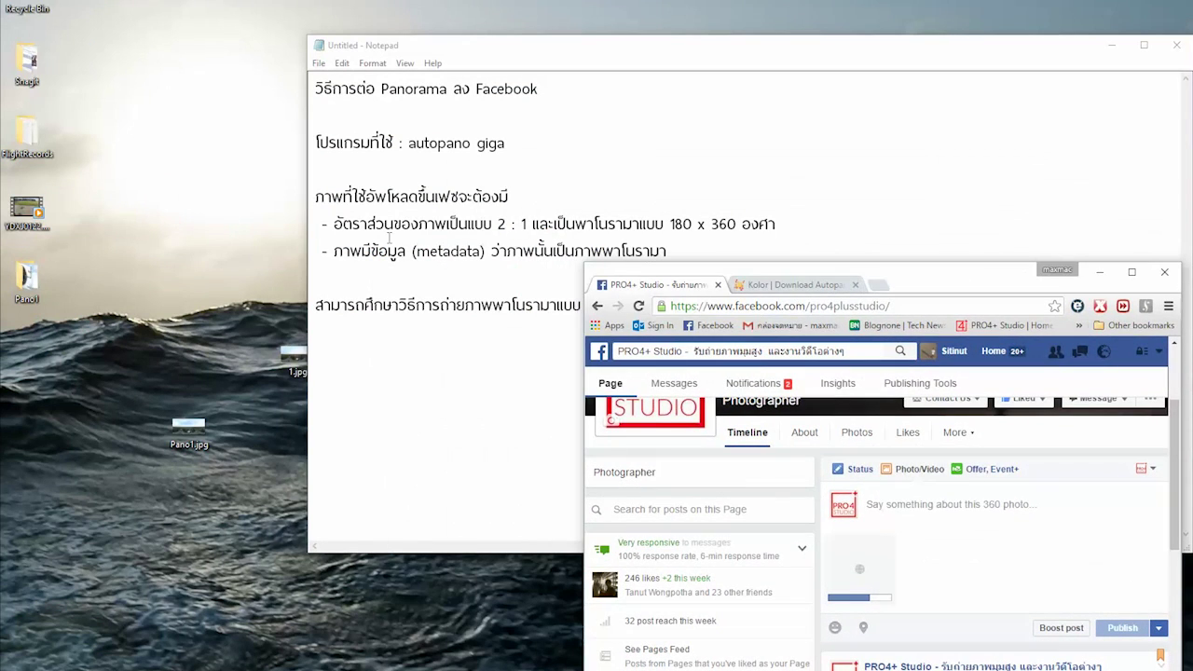
left_click_drag(485, 224, 566, 223)
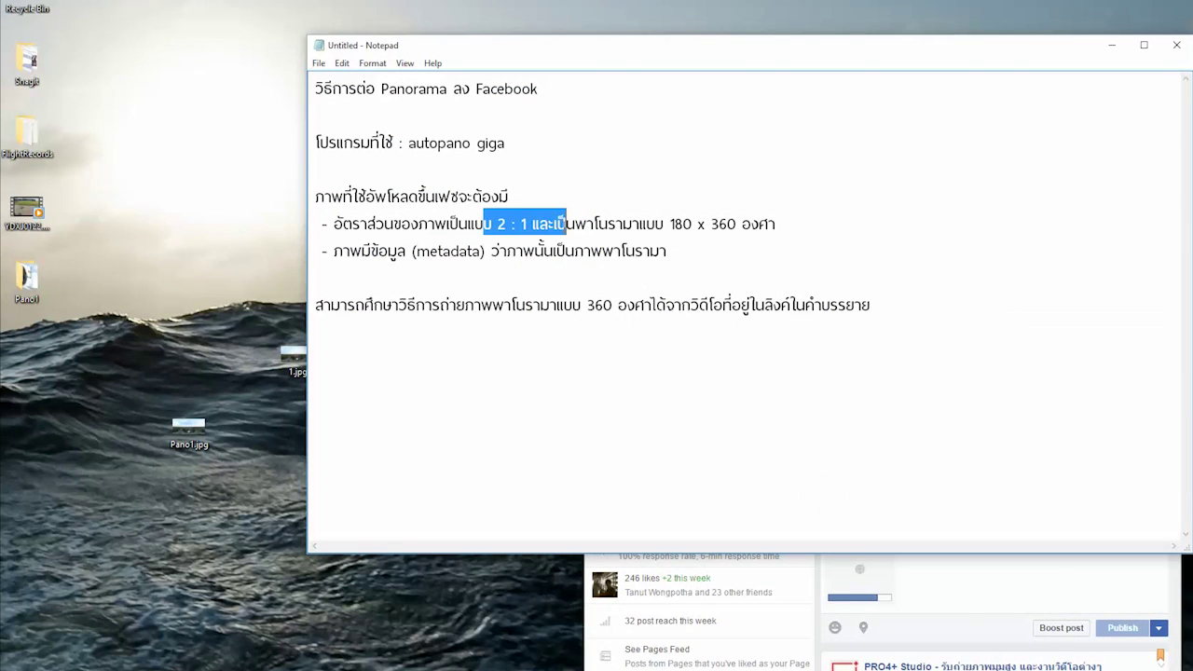
left_click(566, 224)
left_click_drag(392, 252, 487, 252)
left_click(487, 252)
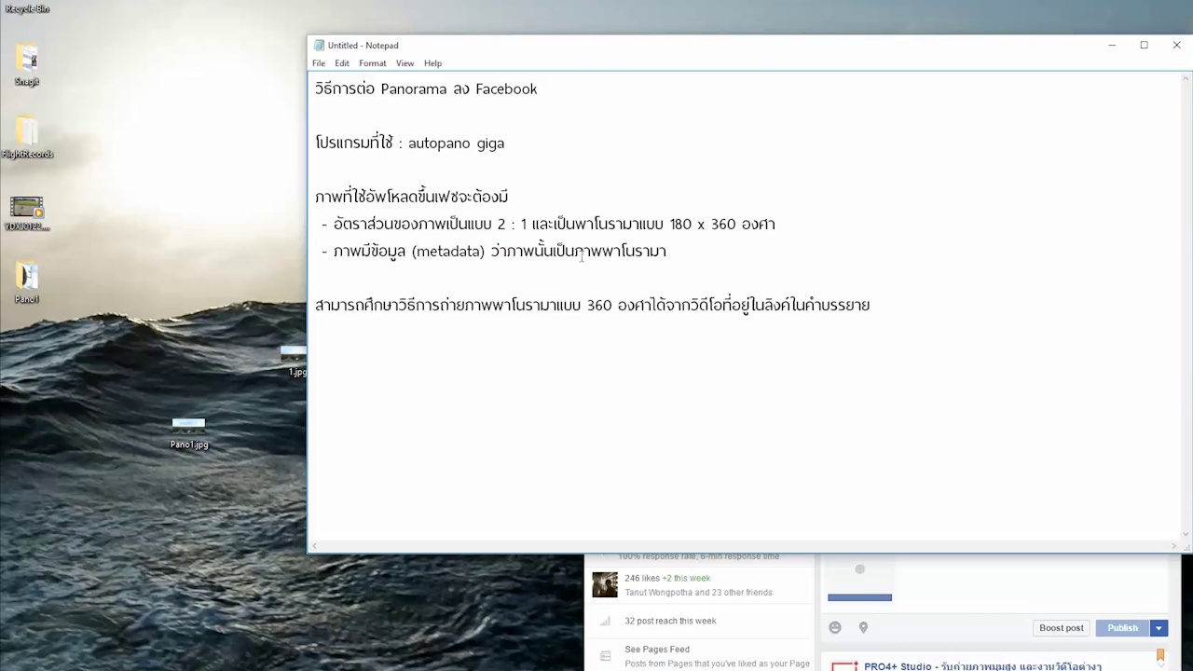